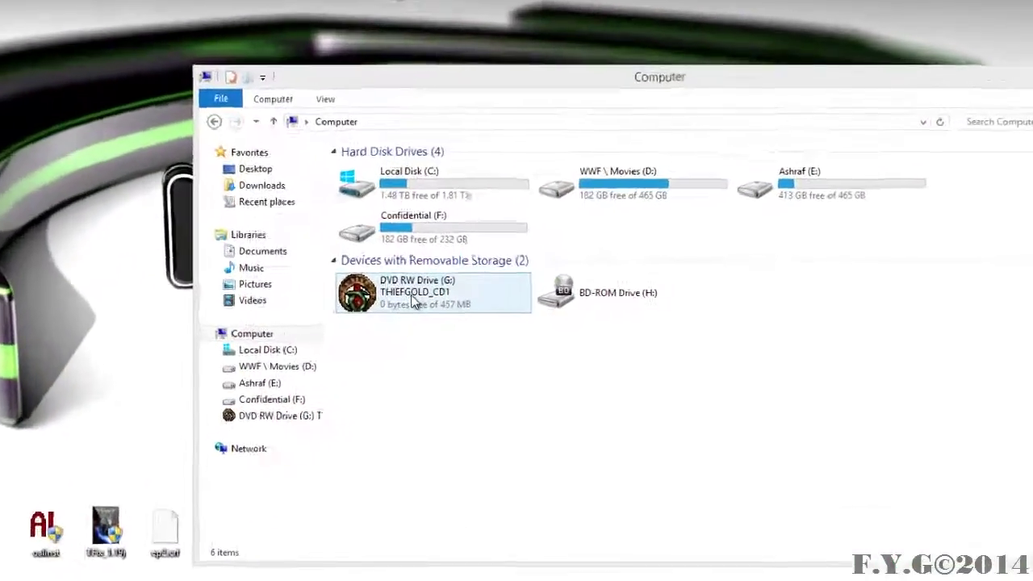
# Open the THIEFGOLD_CD1 disc and set its setup application to run in compatibility mode for Windows 98 / Windows Me.
pyautogui.rightClick(517, 312)
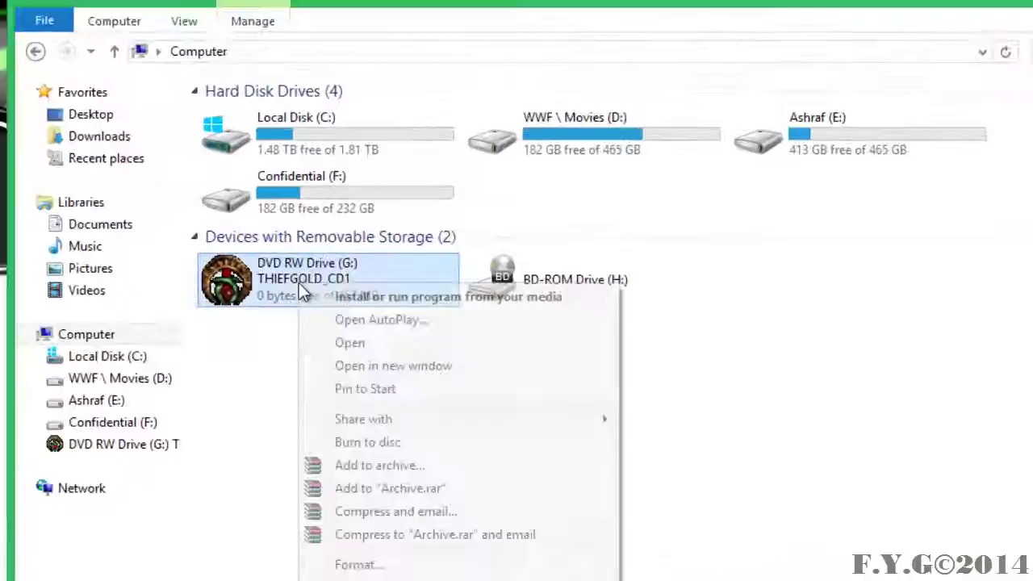
pyautogui.click(532, 339)
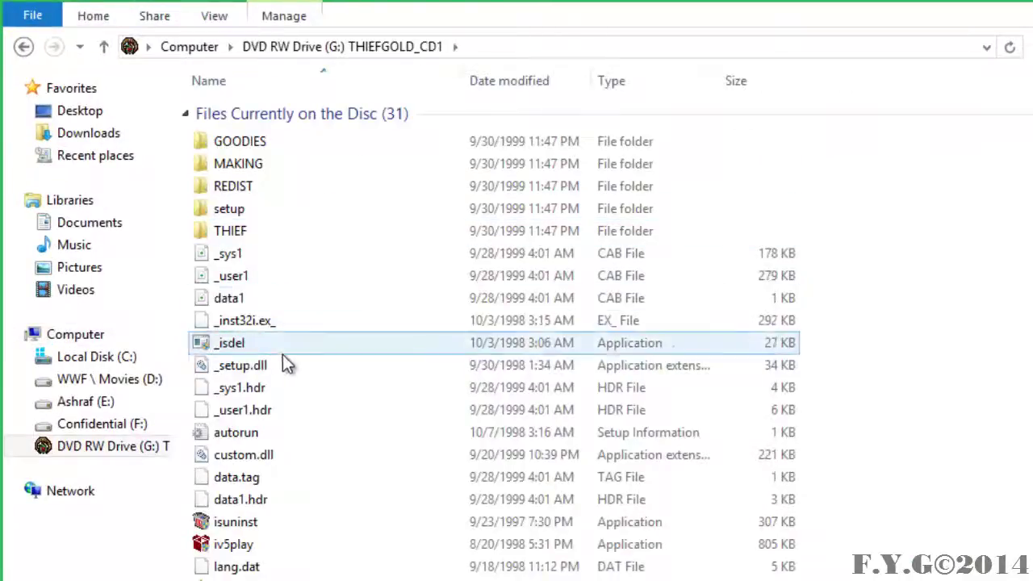
pyautogui.scroll(-2, 201, 497)
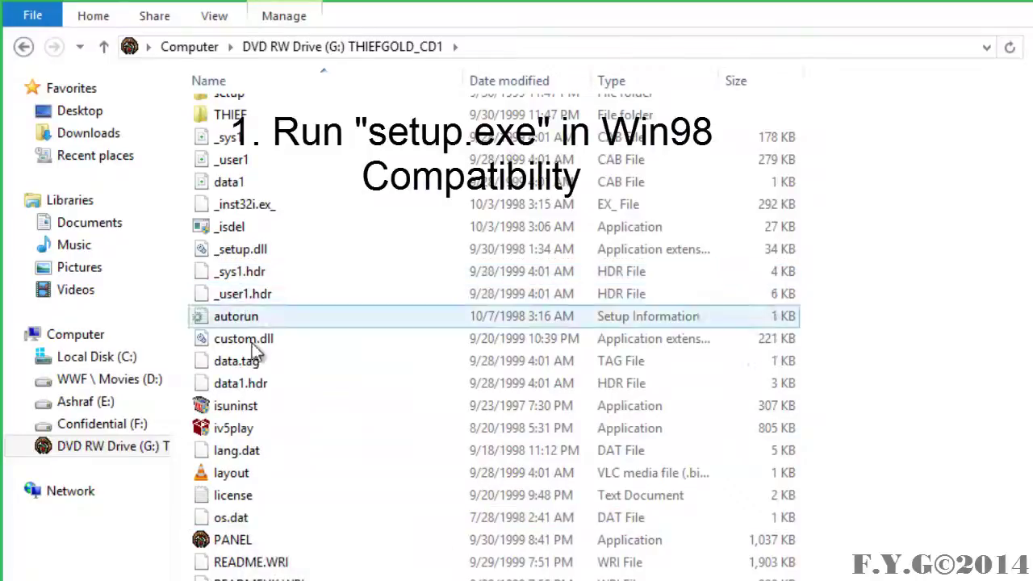
pyautogui.scroll(-3, 255, 420)
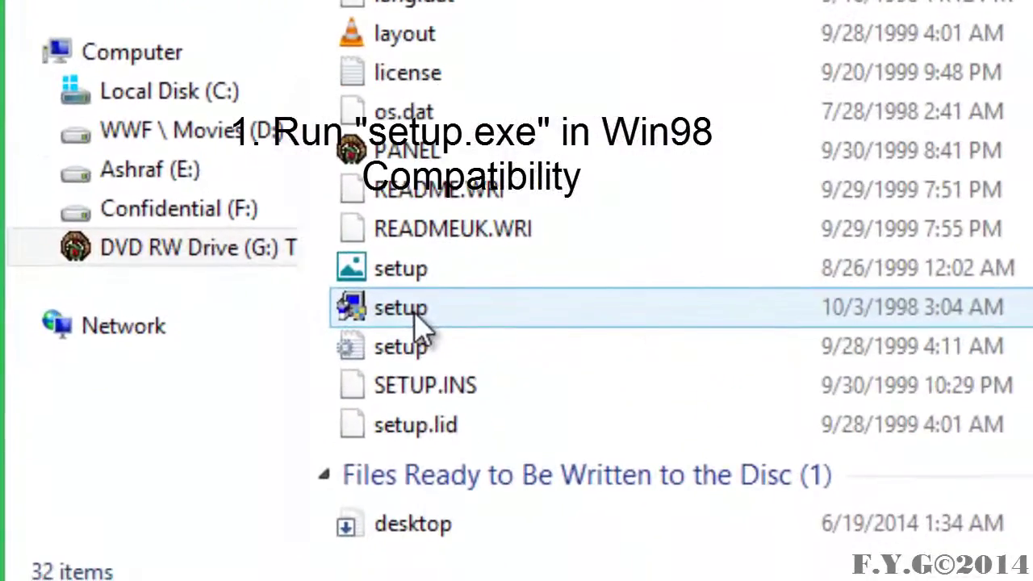
pyautogui.rightClick(267, 454)
pyautogui.click(459, 300)
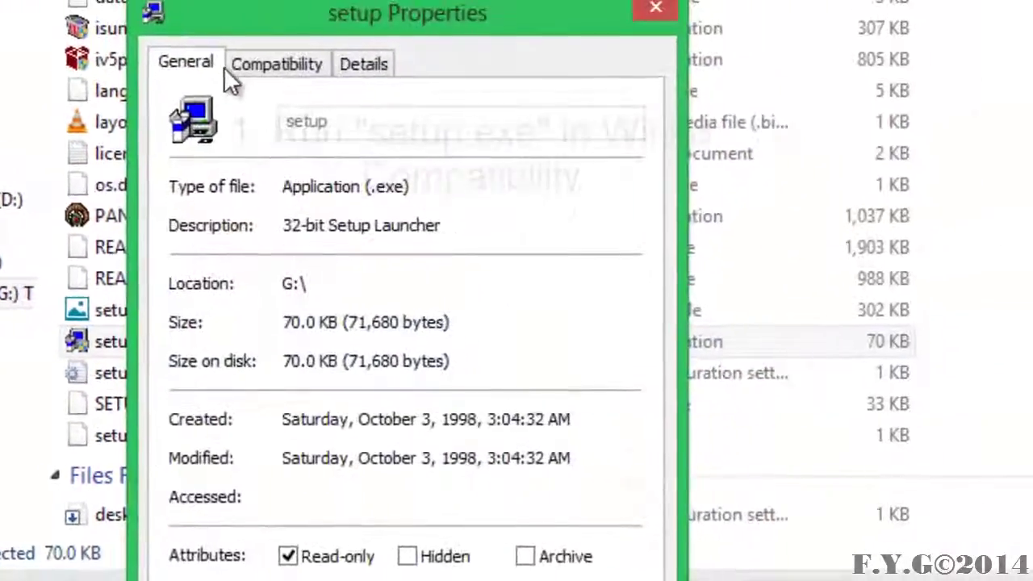
pyautogui.click(231, 73)
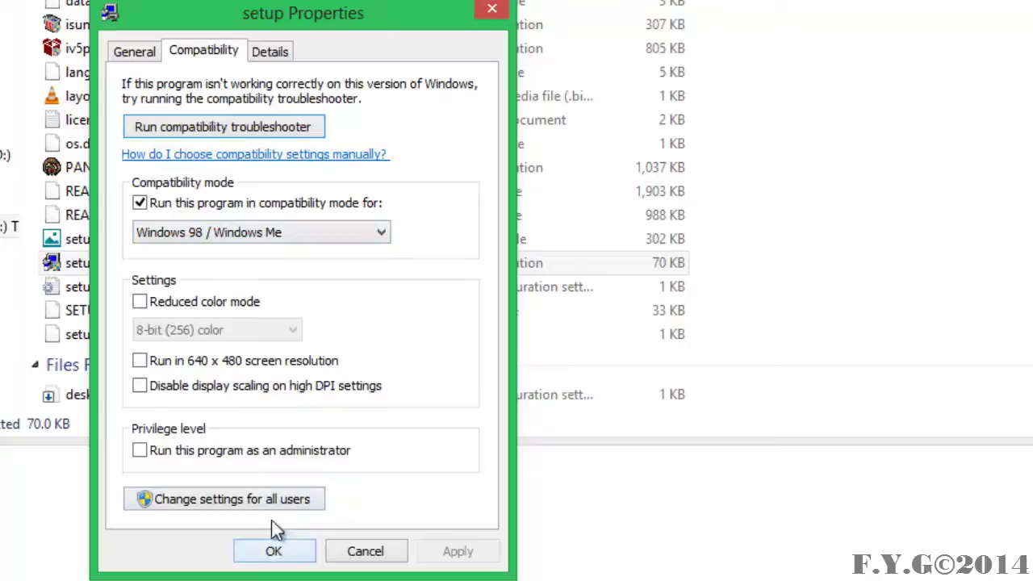
pyautogui.click(274, 551)
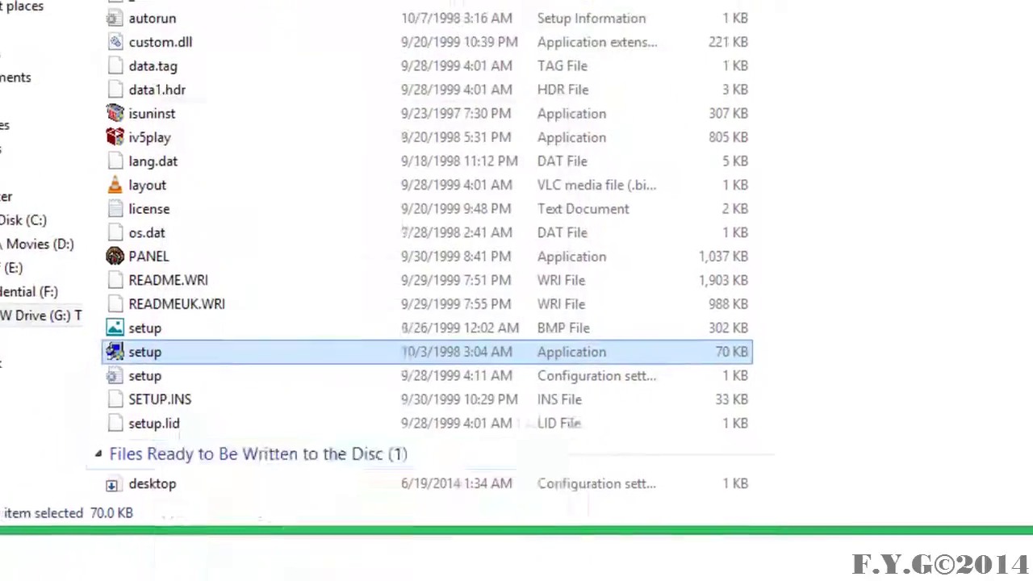
# Run the setup application and set Thief Gold's destination folder to C:\Games\ThiefG, agreeing to create the folder.
pyautogui.doubleClick(91, 266)
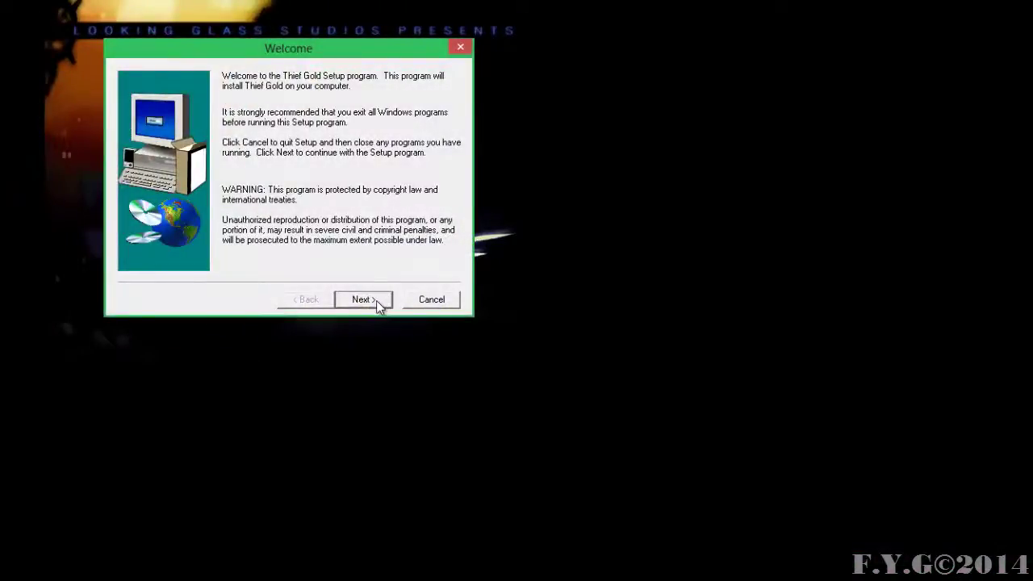
pyautogui.click(376, 301)
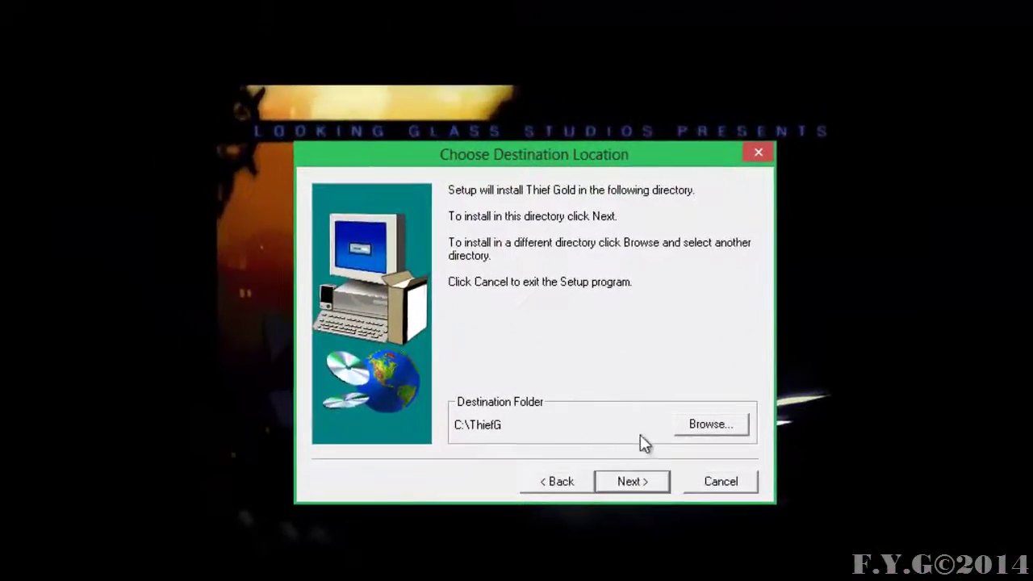
pyautogui.click(684, 425)
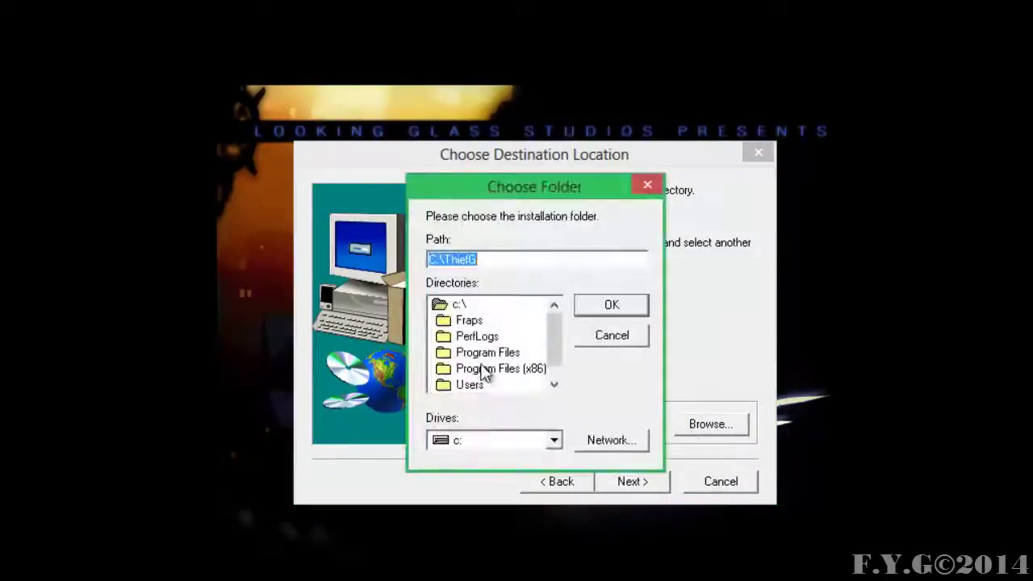
pyautogui.click(458, 304)
pyautogui.click(462, 259)
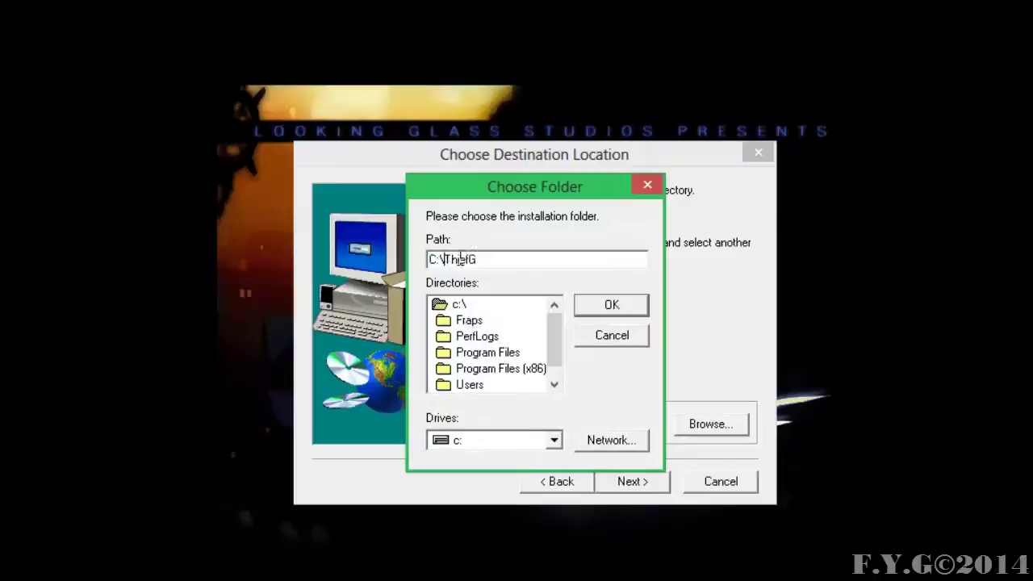
pyautogui.write('Games')
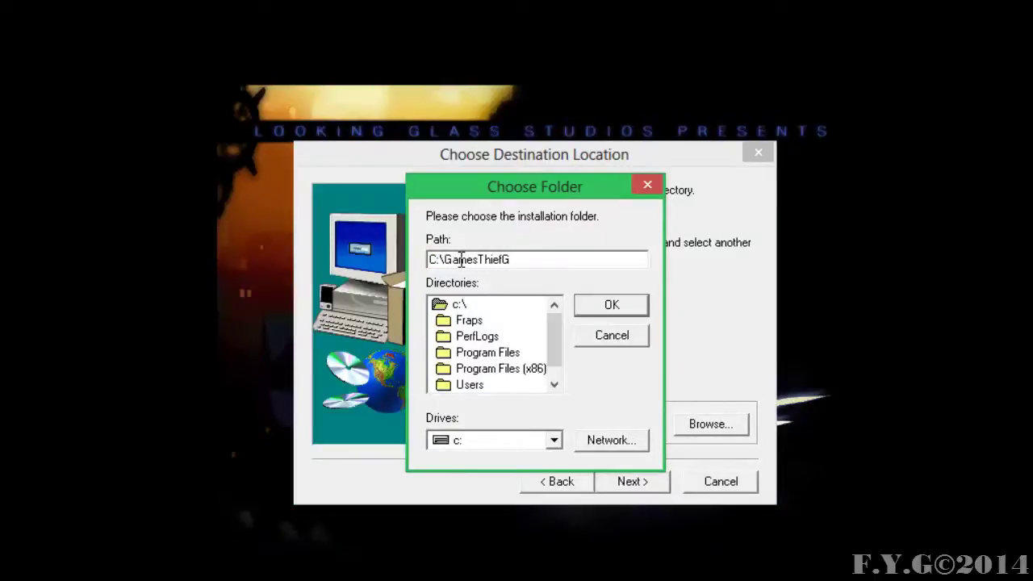
pyautogui.write('\\')
pyautogui.click(578, 315)
pyautogui.click(566, 408)
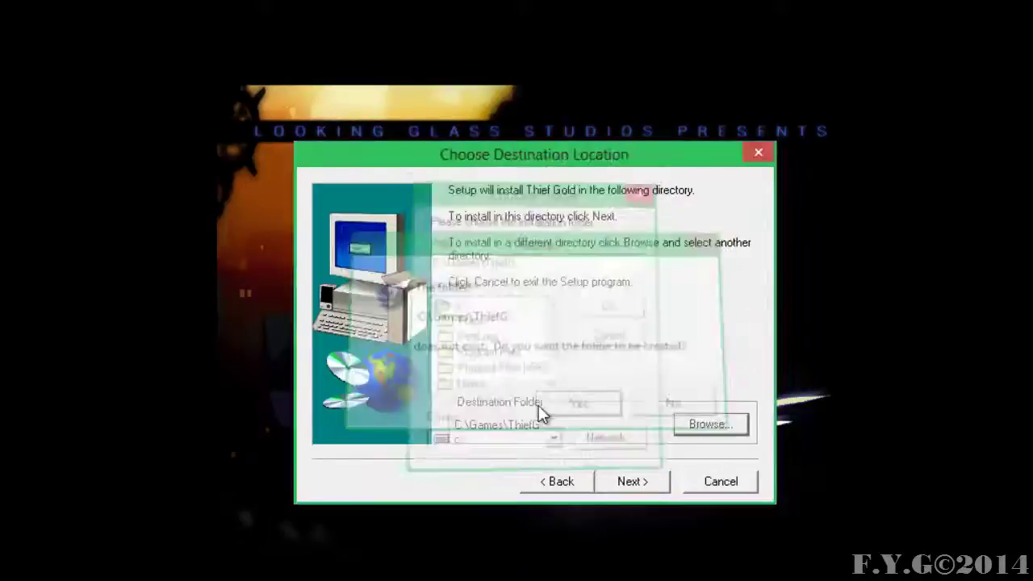
pyautogui.click(604, 482)
pyautogui.click(603, 482)
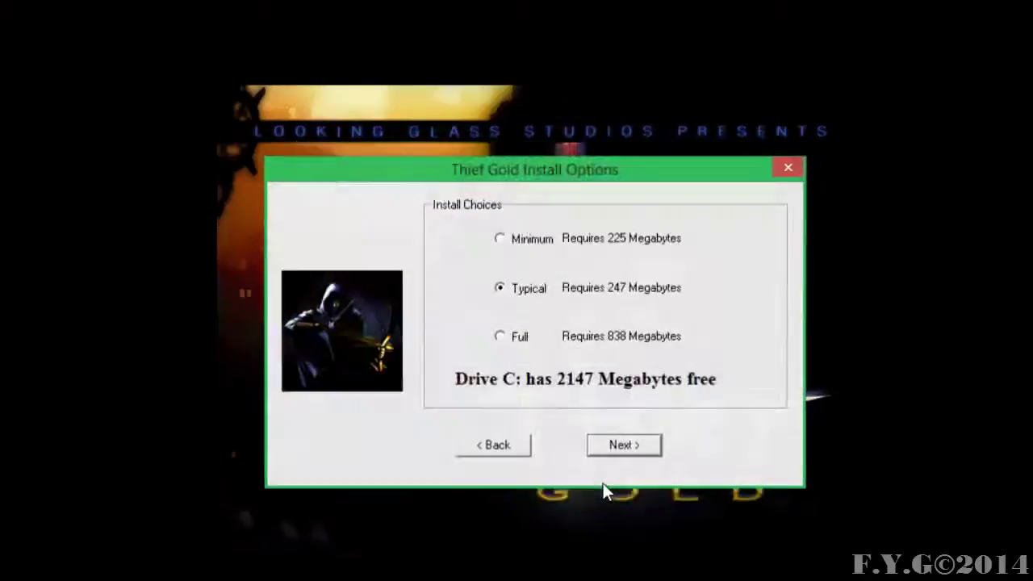
# Complete a Full installation using the Thief Gold program folder, and quit the Thief Gold launcher.
pyautogui.click(521, 345)
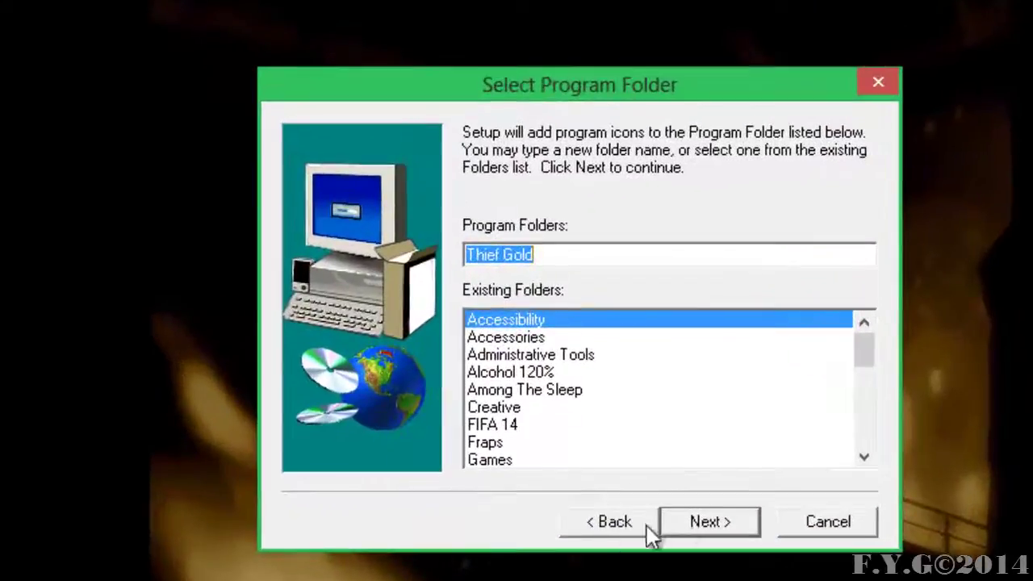
pyautogui.click(684, 522)
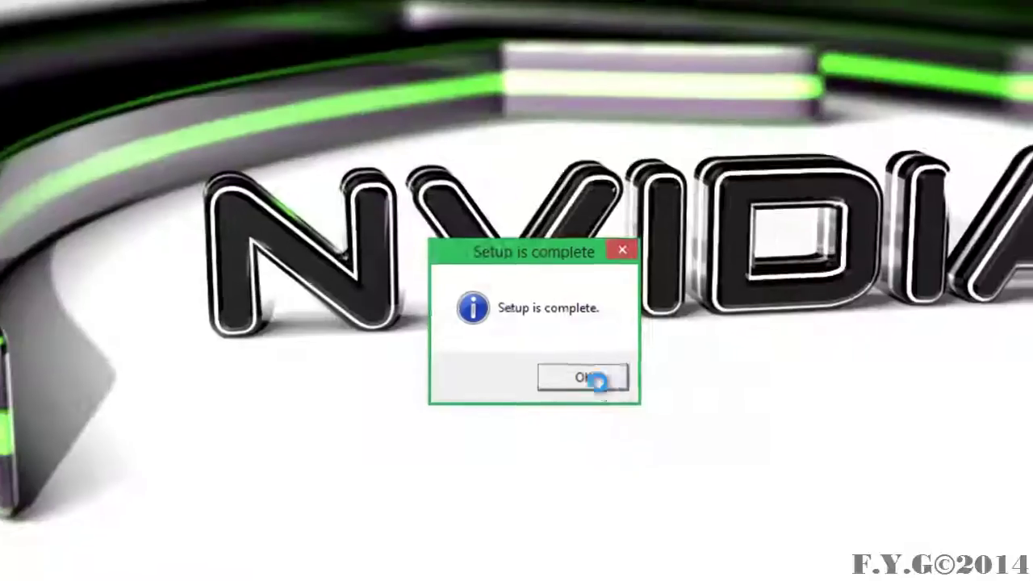
pyautogui.click(644, 393)
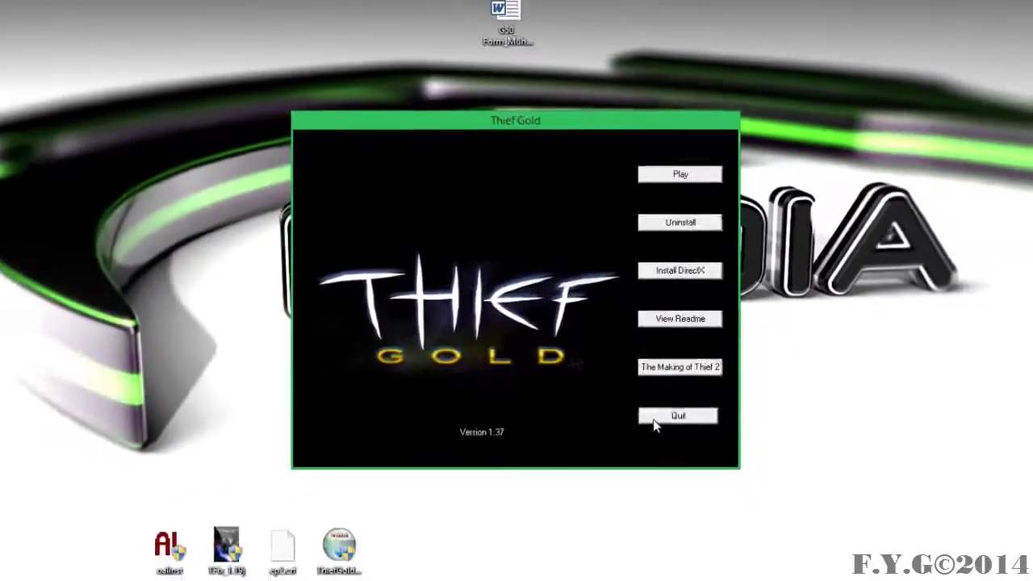
pyautogui.click(688, 456)
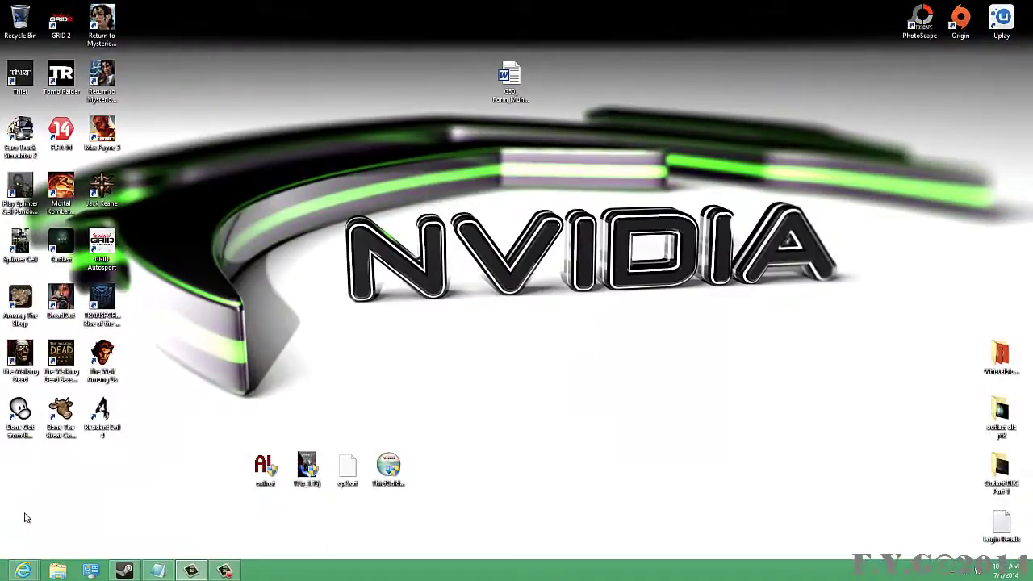
# Open a Libraries window, view the shared oalinst.exe file on the My Drive page in the browser, and minimize the browser.
pyautogui.click(58, 570)
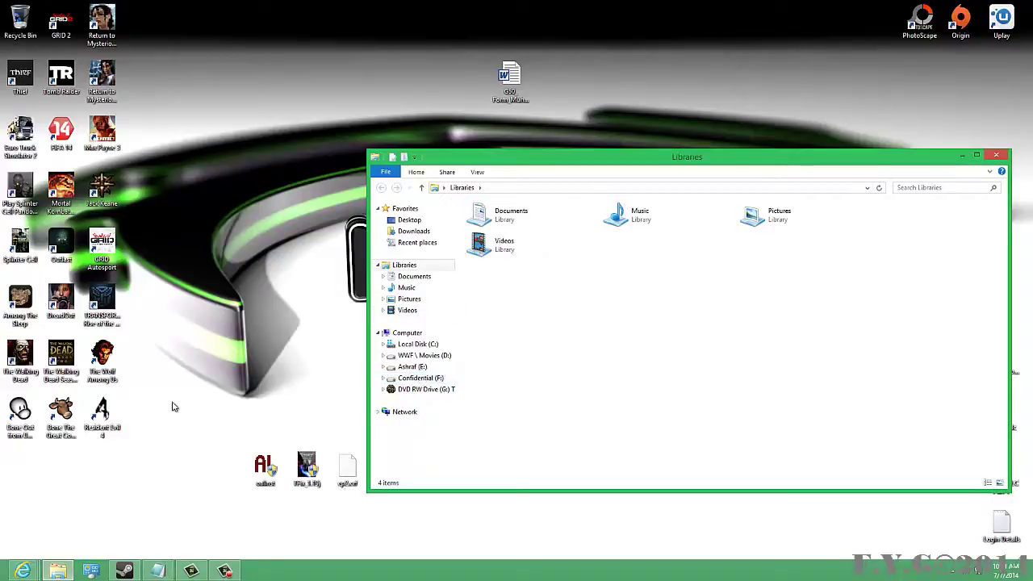
pyautogui.moveTo(23, 571)
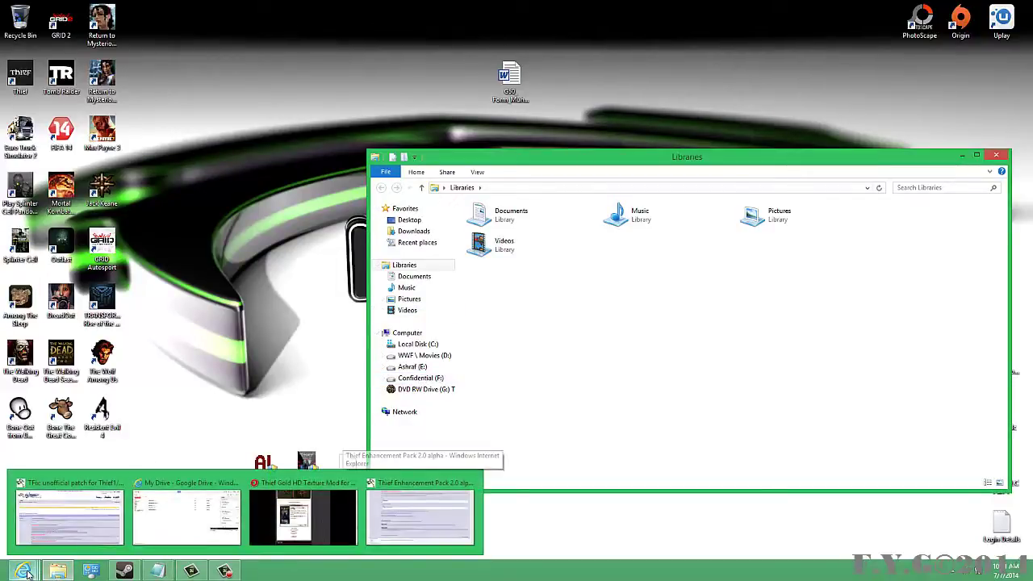
pyautogui.click(167, 450)
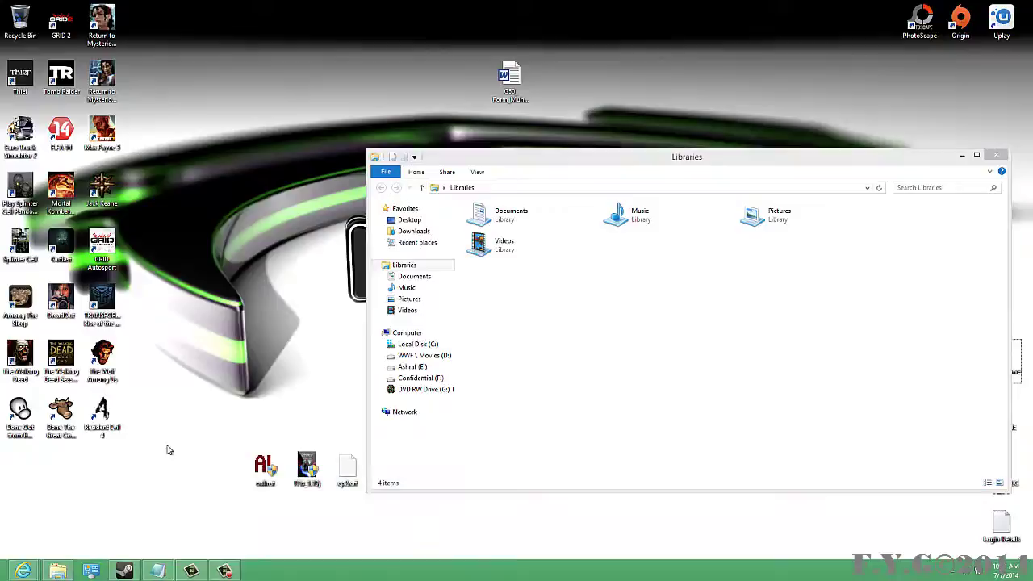
pyautogui.moveTo(22, 571)
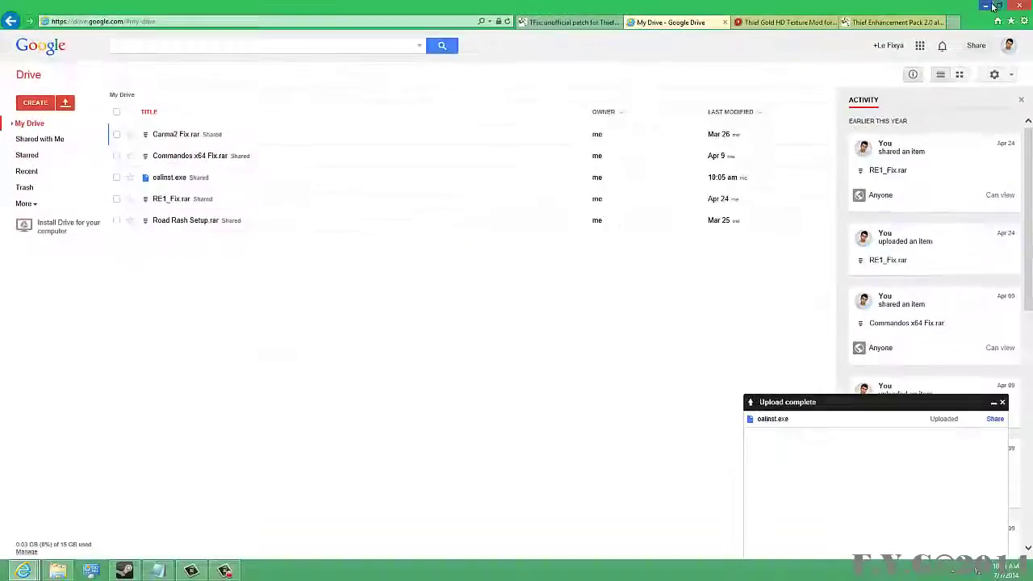
pyautogui.click(986, 5)
# Run the oalinst installer from the desktop, accept the OpenAL licence and finish the installation.
pyautogui.doubleClick(738, 347)
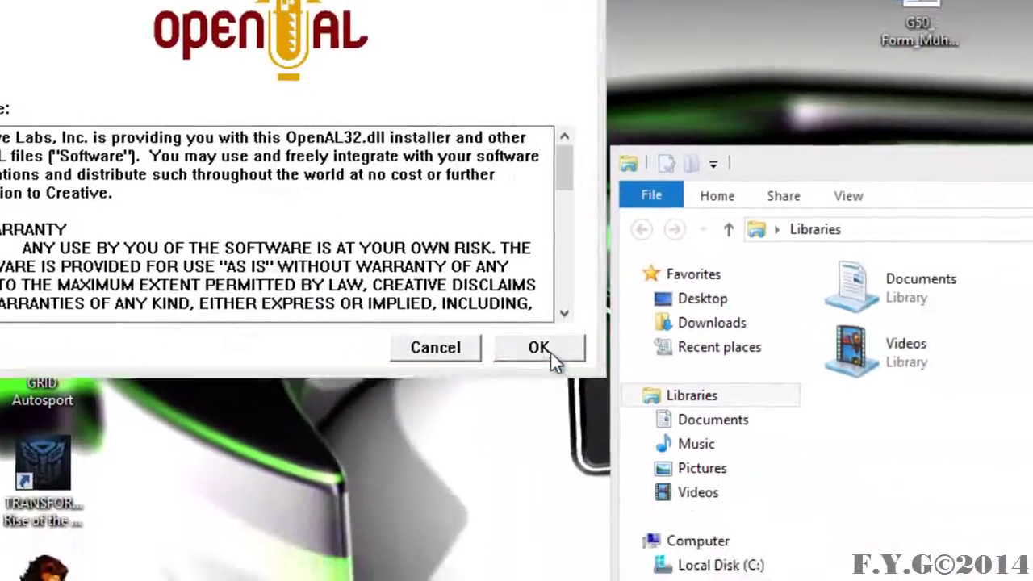
pyautogui.click(551, 353)
pyautogui.click(998, 506)
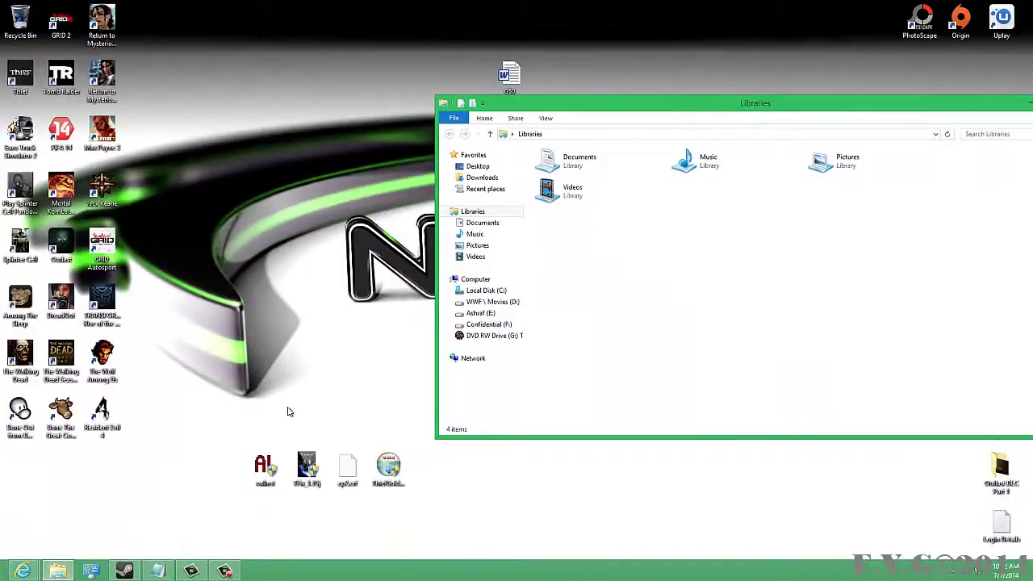
# Open the TFix 1.19j download page from the TTLG forum thread in the browser, and close that page.
pyautogui.click(23, 571)
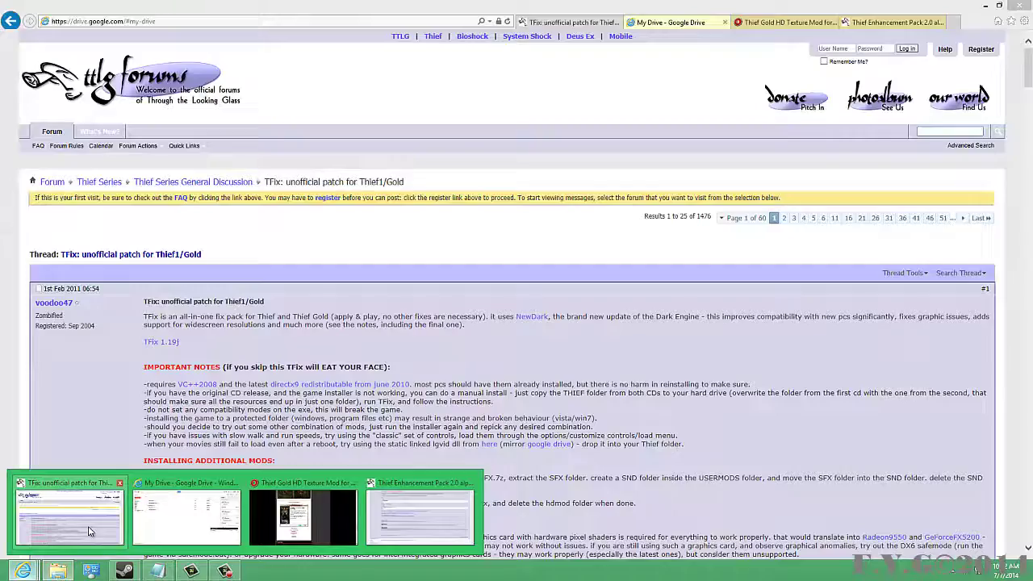
pyautogui.click(91, 531)
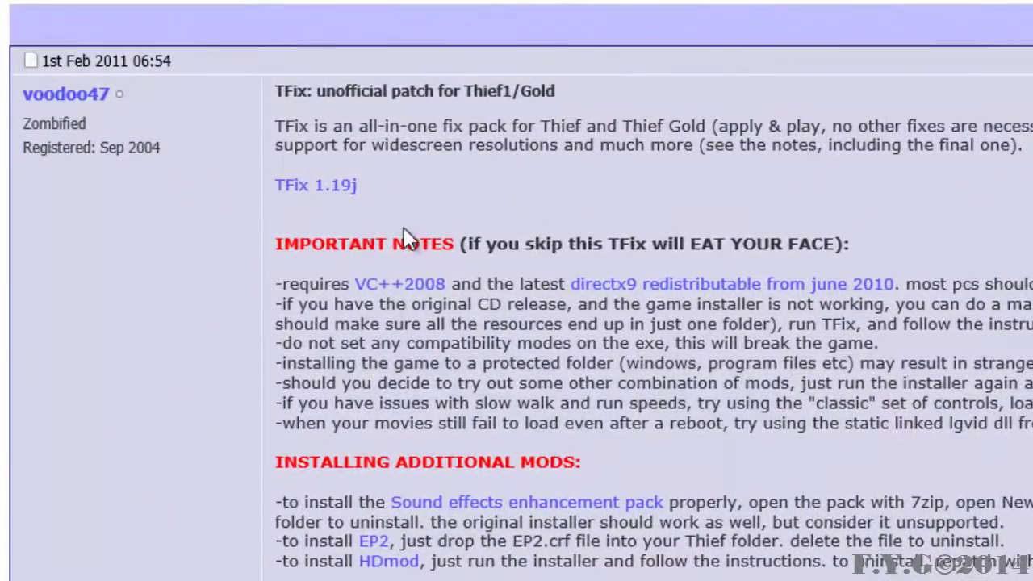
pyautogui.click(301, 184)
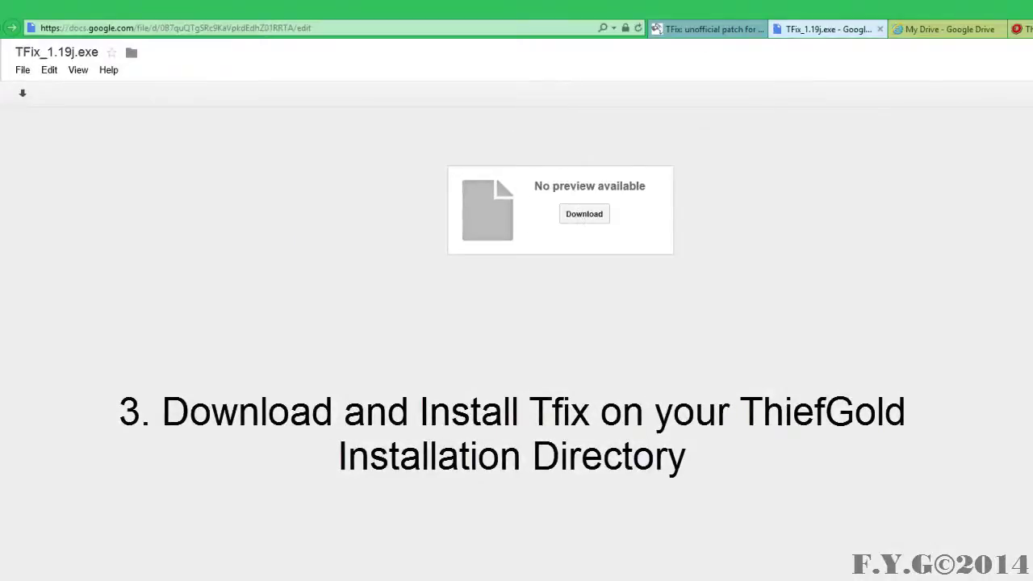
pyautogui.click(879, 29)
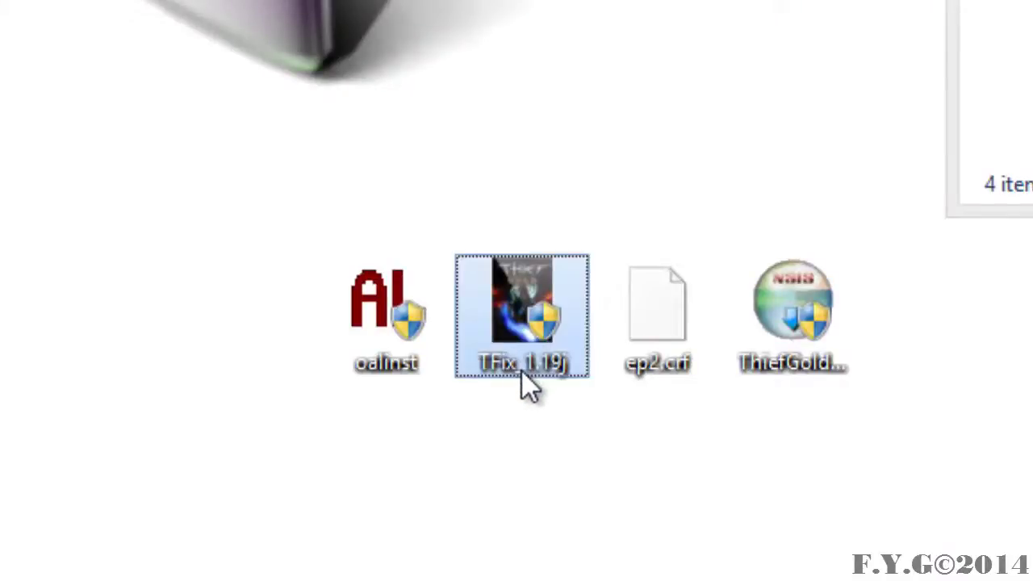
# Run TFix_1.19j from the desktop and continue to the install location with all components selected.
pyautogui.doubleClick(522, 370)
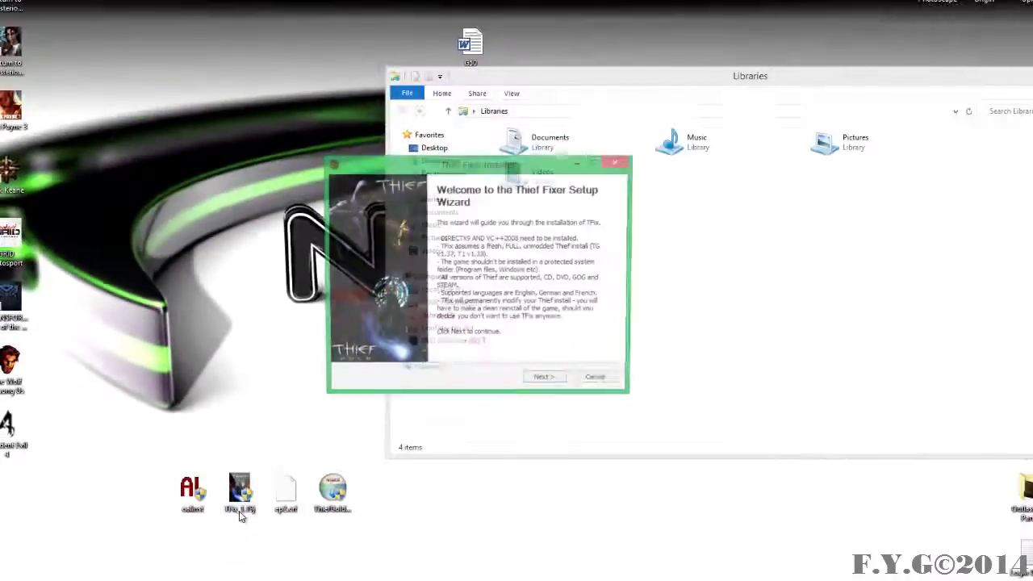
pyautogui.click(542, 382)
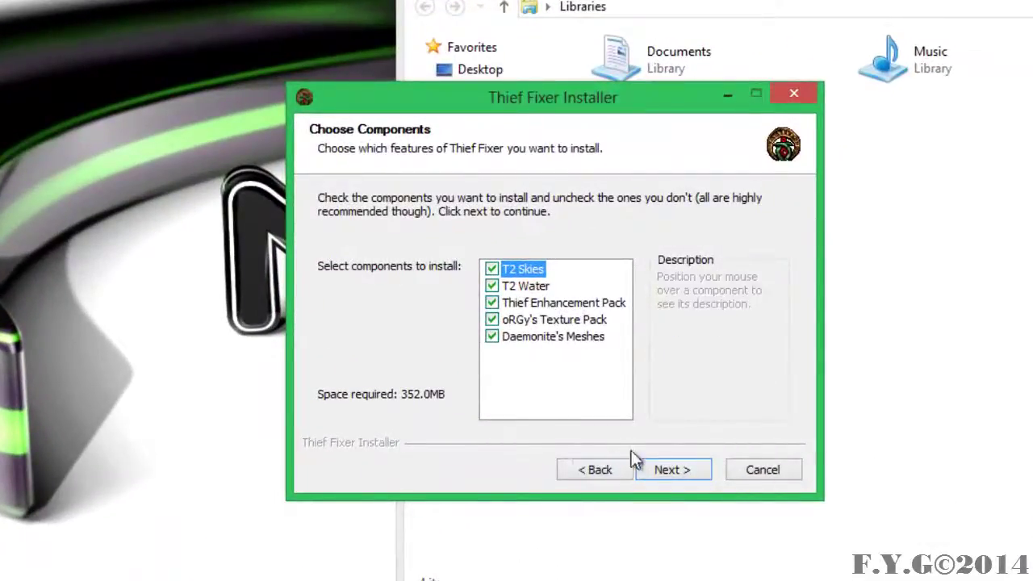
pyautogui.click(663, 472)
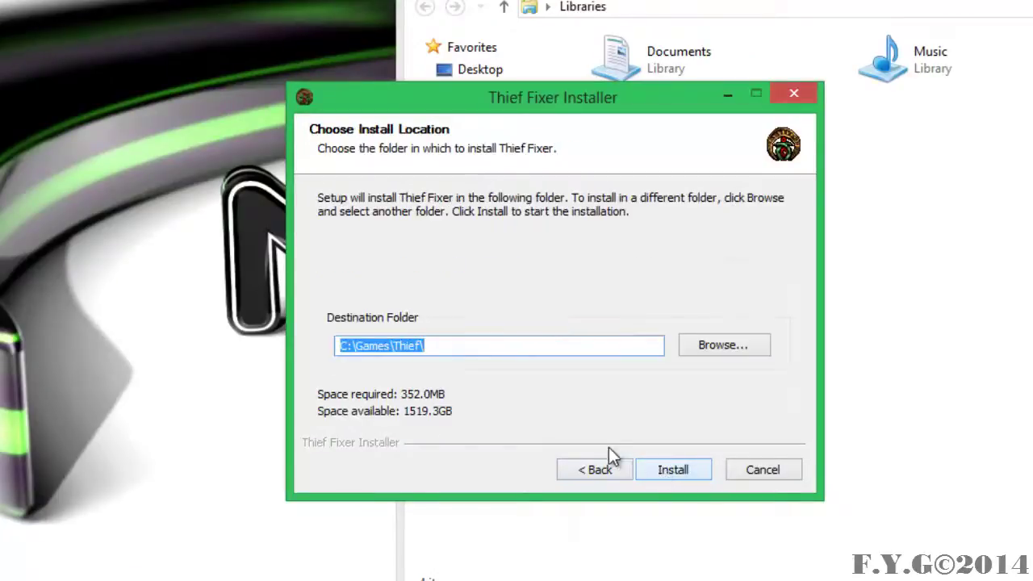
# Set the Thief Fixer destination folder to C:\Games\ThiefG\ and check that location in the folder browser.
pyautogui.click(417, 347)
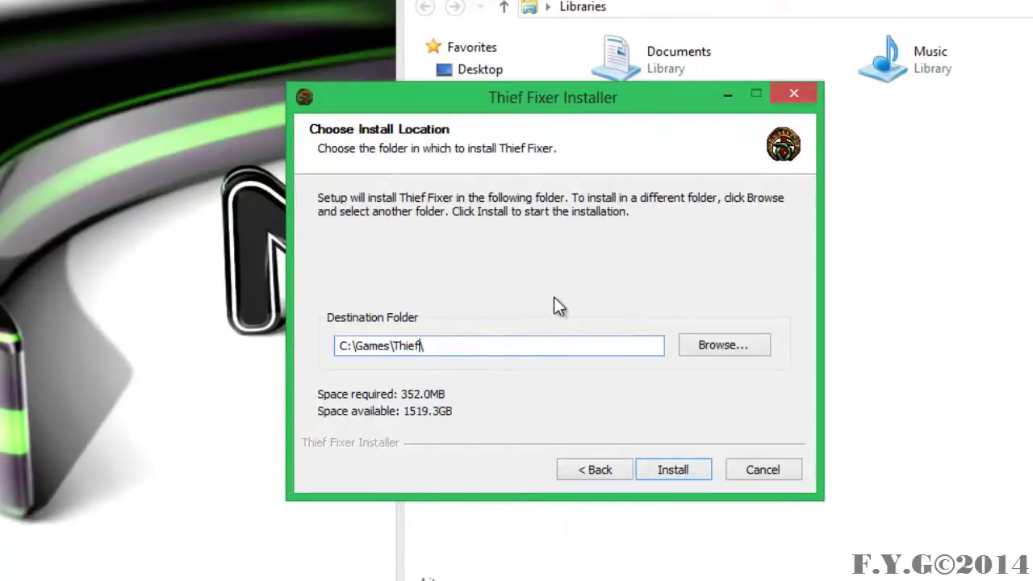
pyautogui.press('BackSpace')
pyautogui.write('G\\')
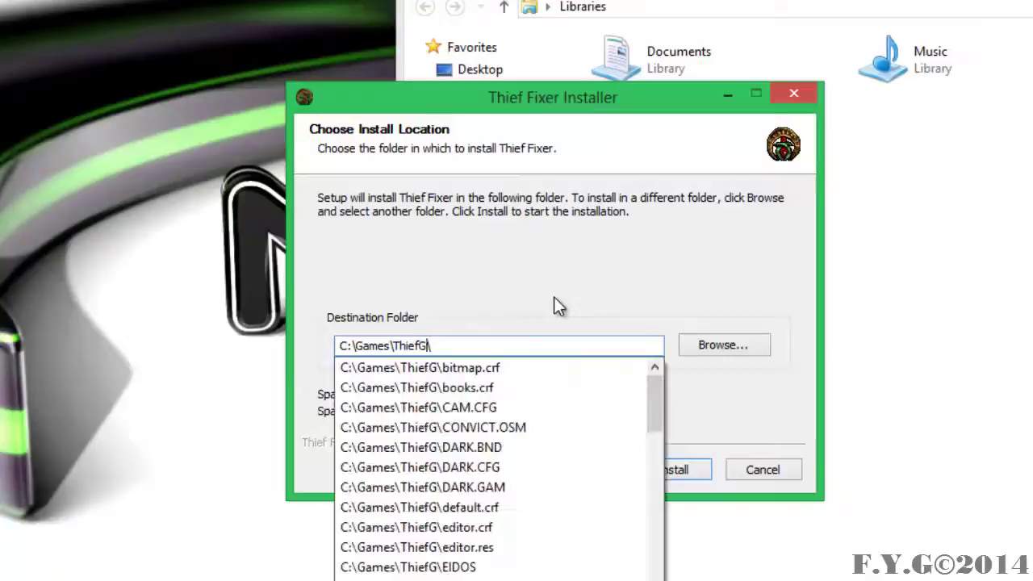
pyautogui.press('Escape')
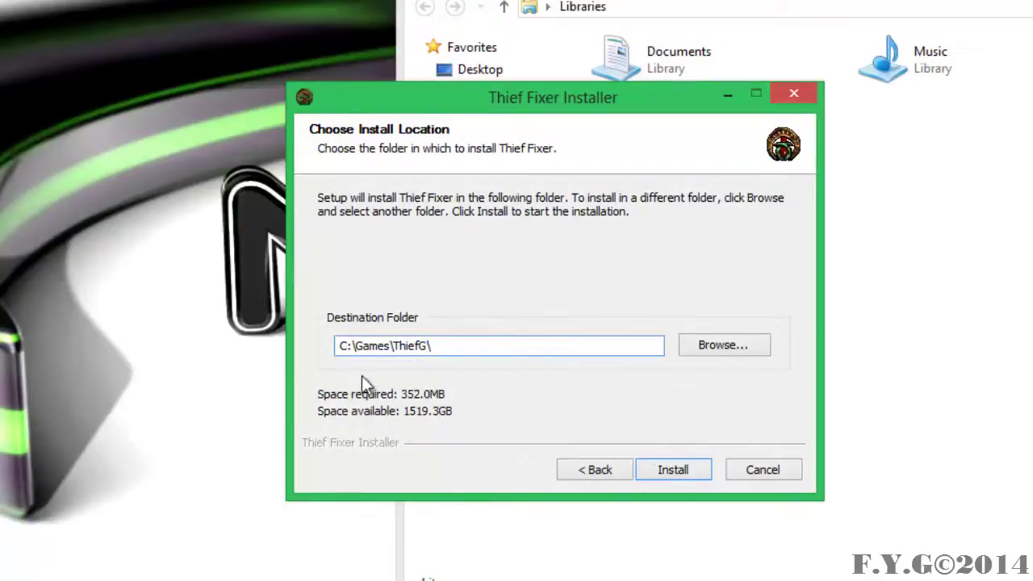
pyautogui.click(707, 342)
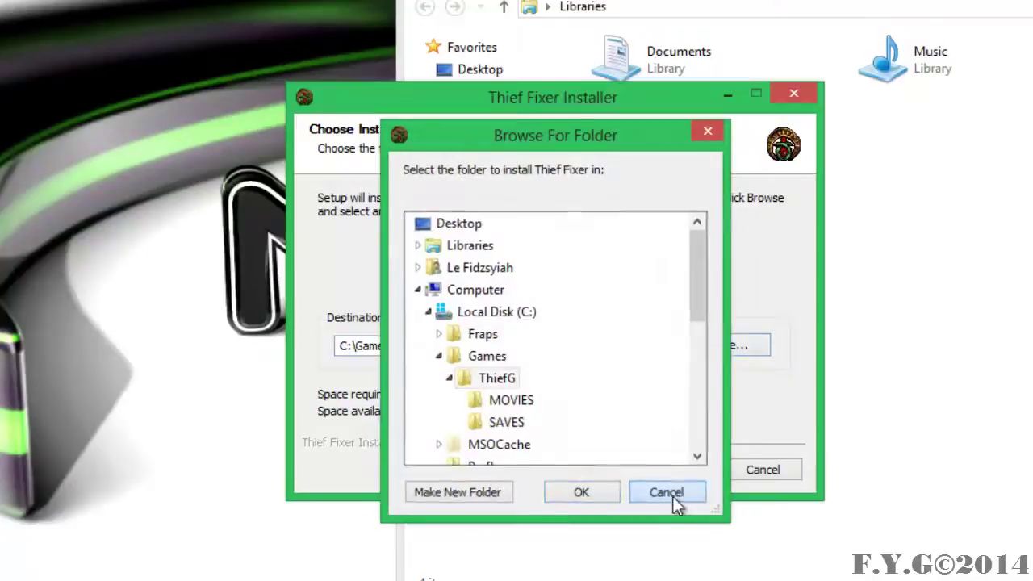
pyautogui.click(670, 494)
# Install Thief Fixer without disabling anti-aliasing, and finish the setup wizard.
pyautogui.click(657, 473)
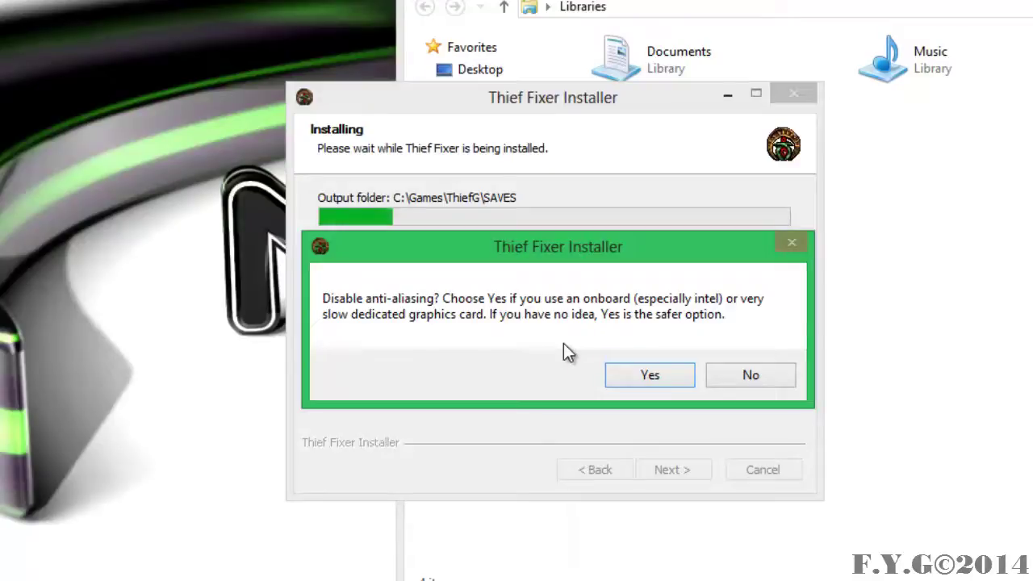
pyautogui.click(734, 382)
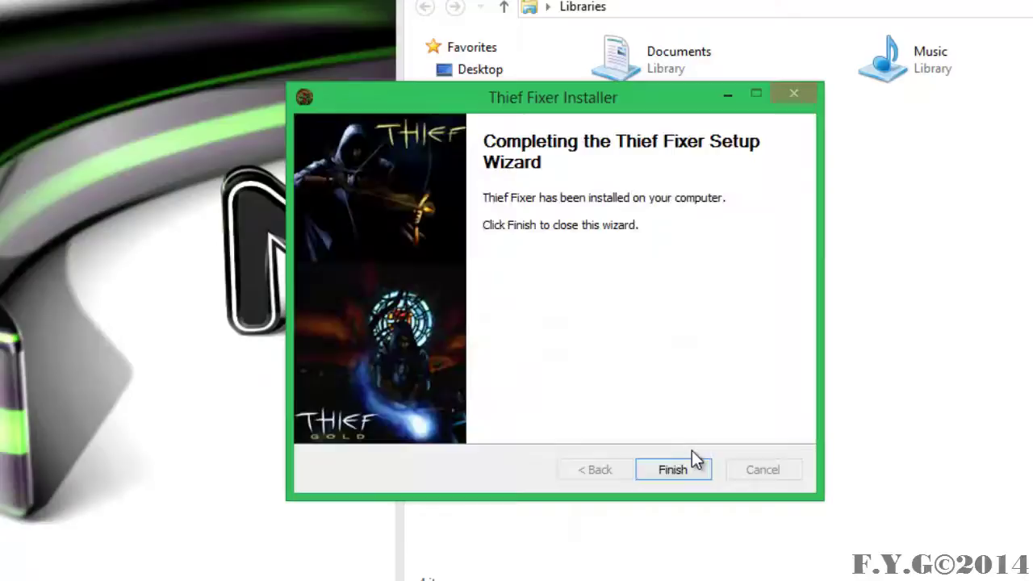
pyautogui.click(684, 475)
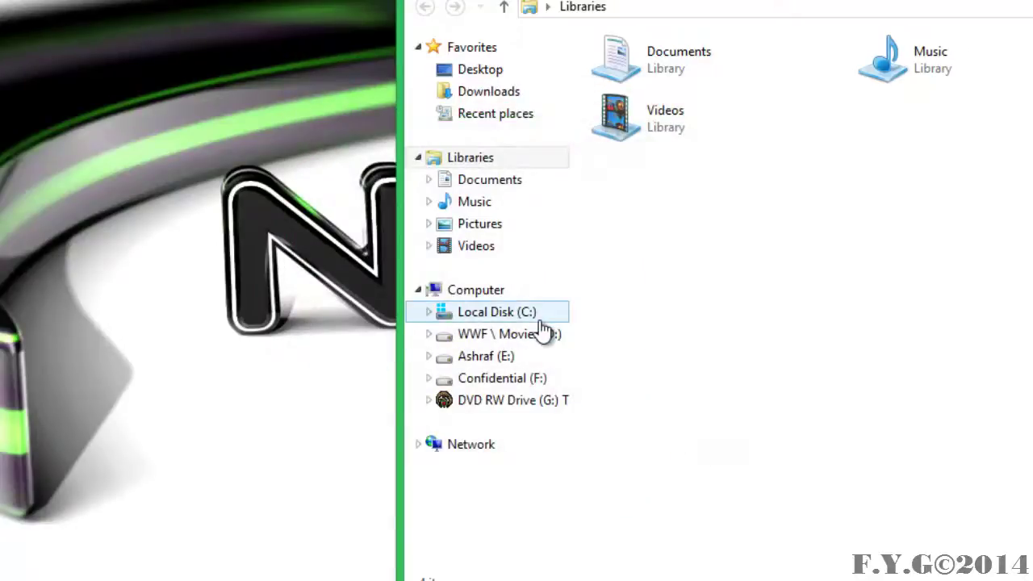
# Open the C:\Games\ThiefG folder in the file window and launch the THIEF application.
pyautogui.click(516, 312)
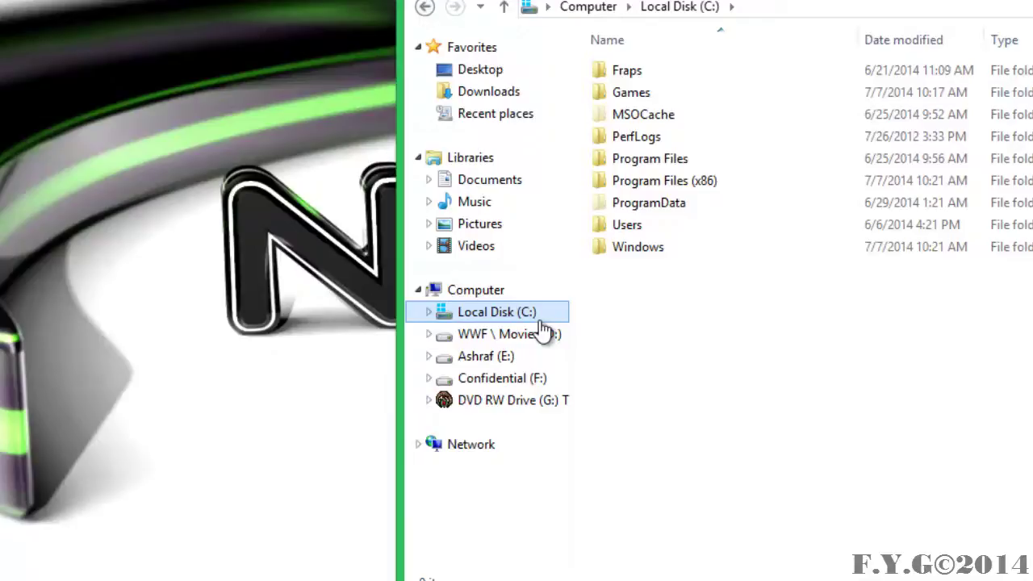
pyautogui.press('Tab')
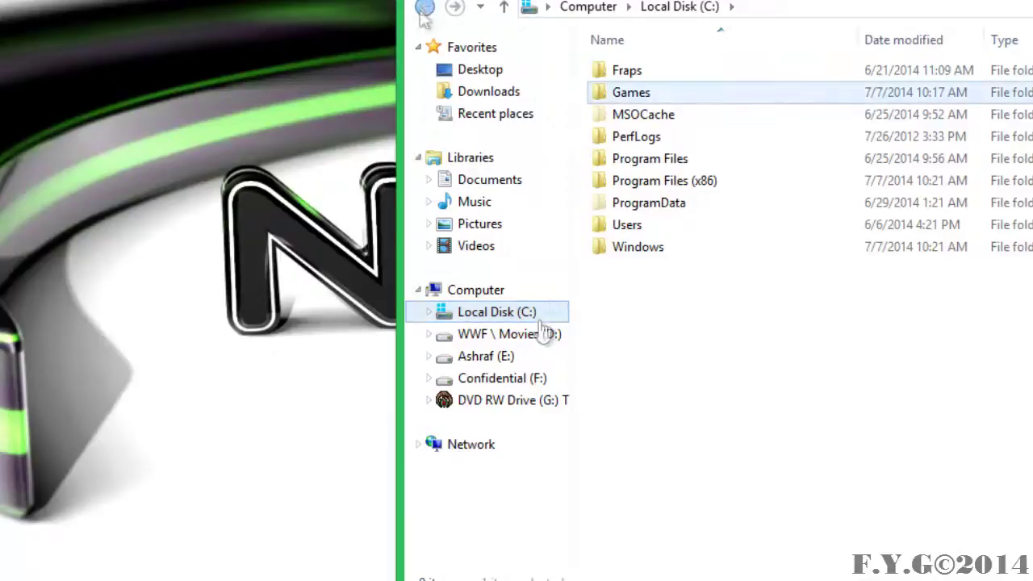
pyautogui.doubleClick(612, 98)
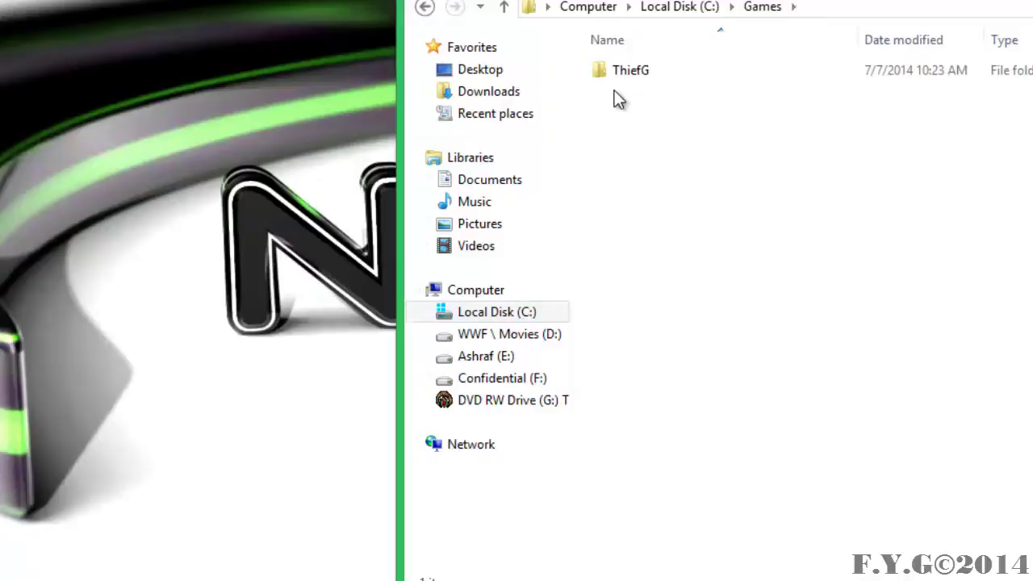
pyautogui.doubleClick(617, 73)
pyautogui.scroll(-5, 724, 440)
pyautogui.scroll(-20, 714, 452)
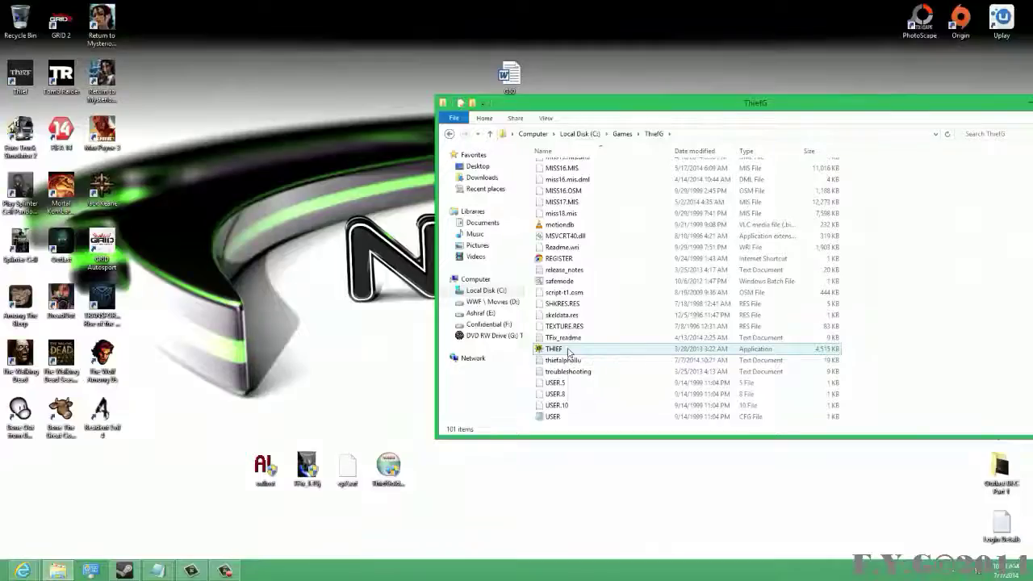
pyautogui.click(658, 429)
pyautogui.doubleClick(570, 352)
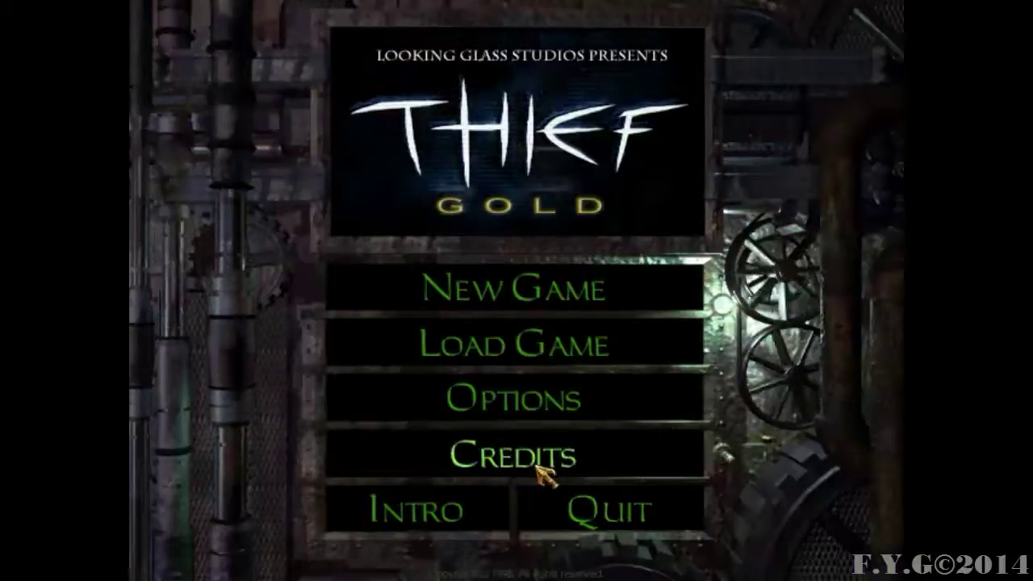
# View the key bindings and the video settings in the game's options.
pyautogui.click(542, 408)
pyautogui.click(526, 210)
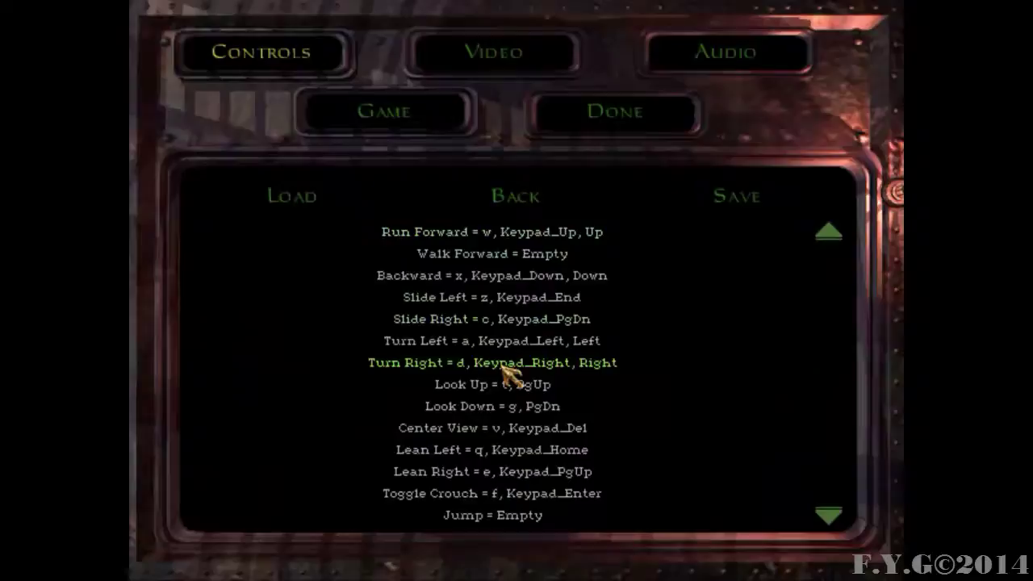
pyautogui.click(501, 61)
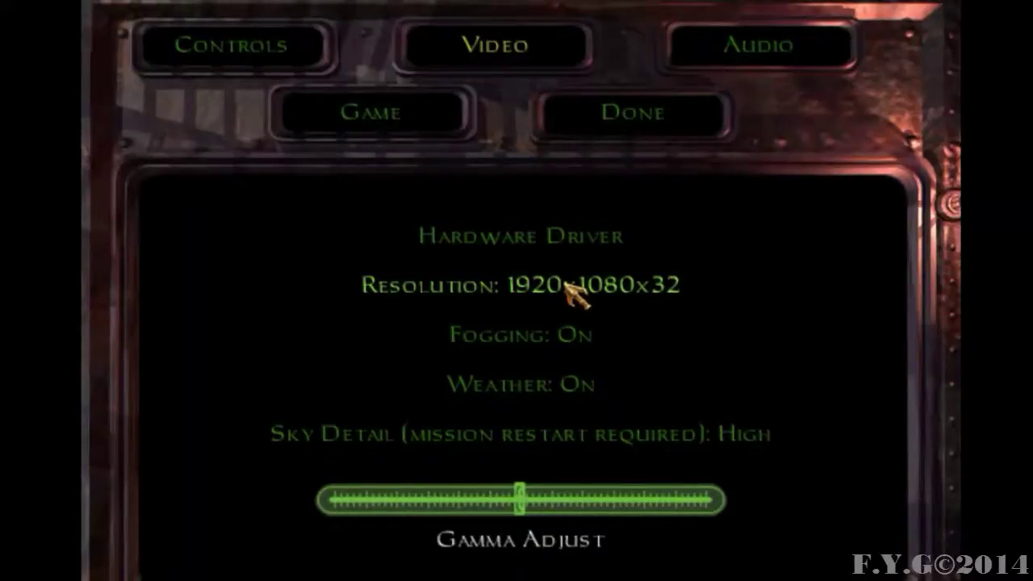
# Set the audio hardware acceleration to OpenAL with EAX on, and leave the options.
pyautogui.click(731, 45)
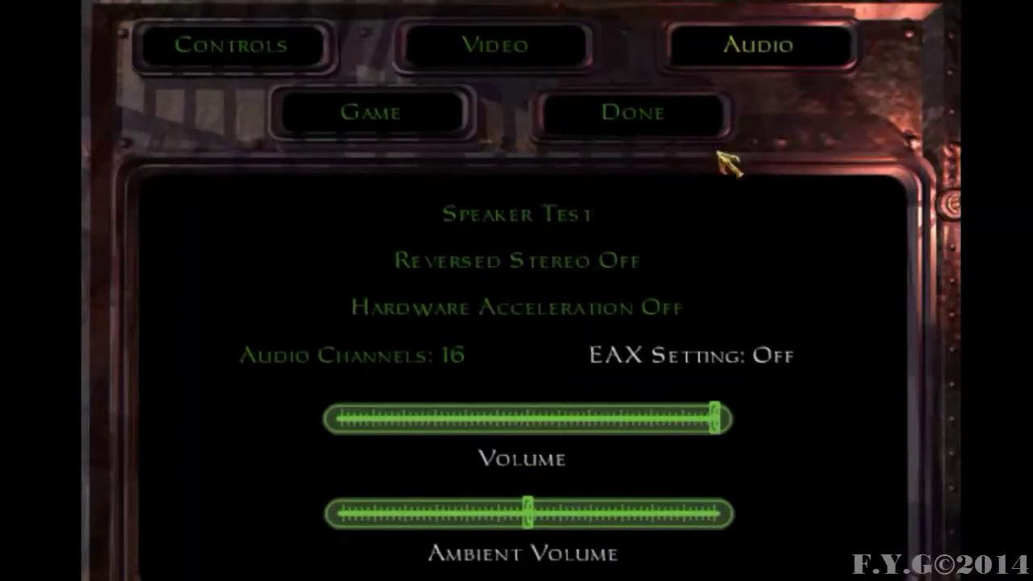
pyautogui.click(663, 315)
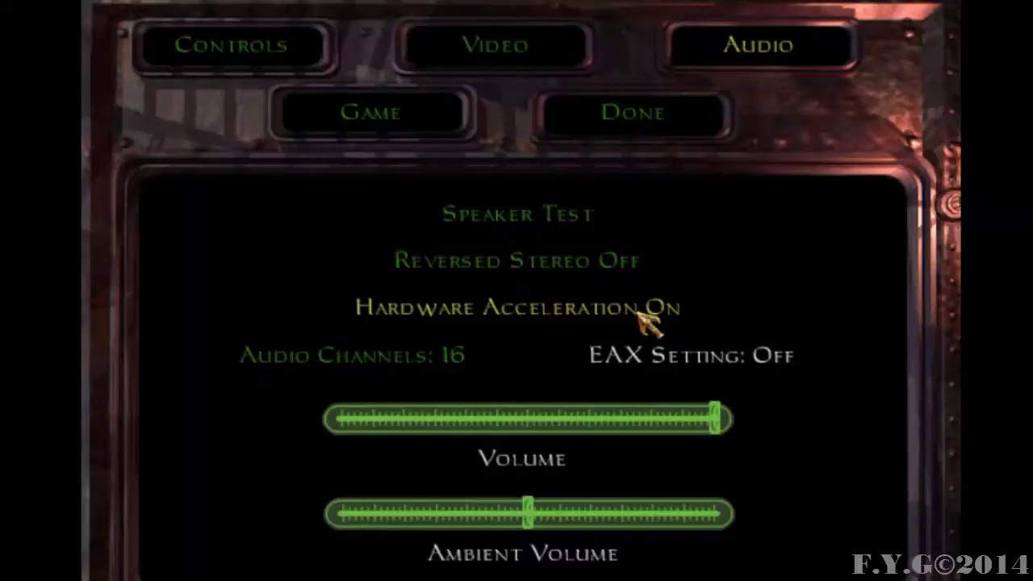
pyautogui.click(640, 312)
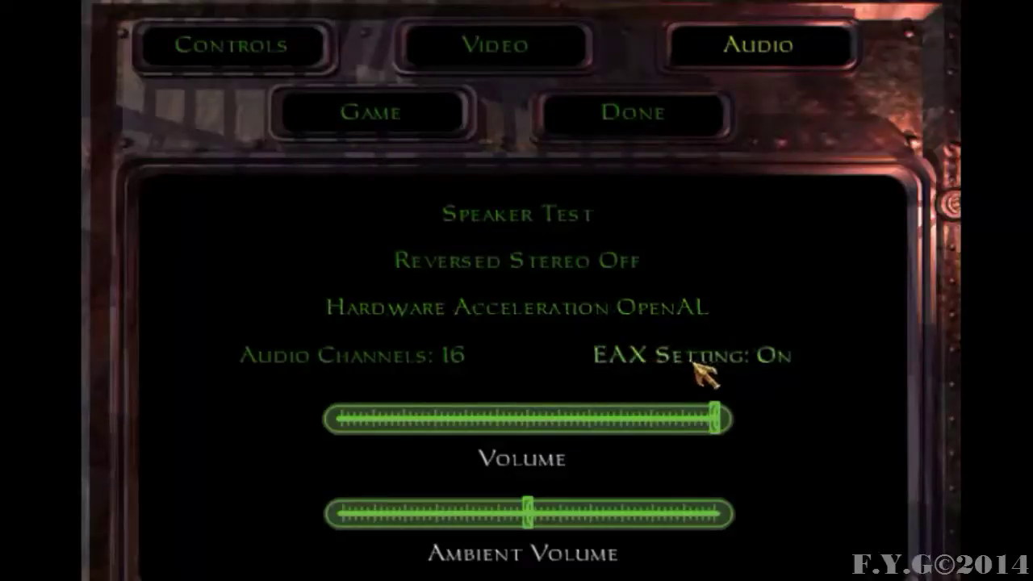
pyautogui.click(632, 122)
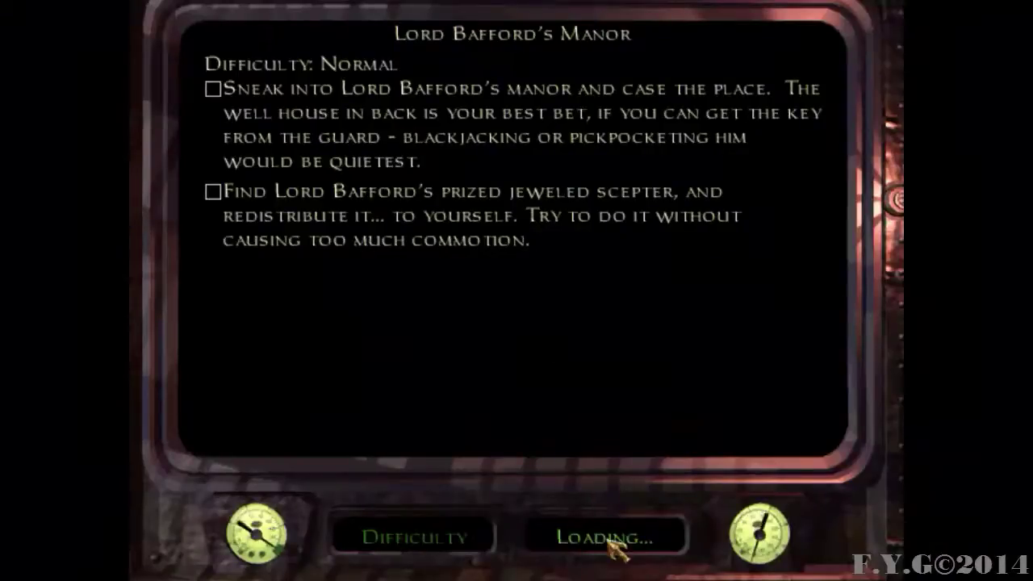
# Start the Lord Bafford's Manor mission on Normal, walk forward along the street to test it, and quit the game.
pyautogui.click(685, 554)
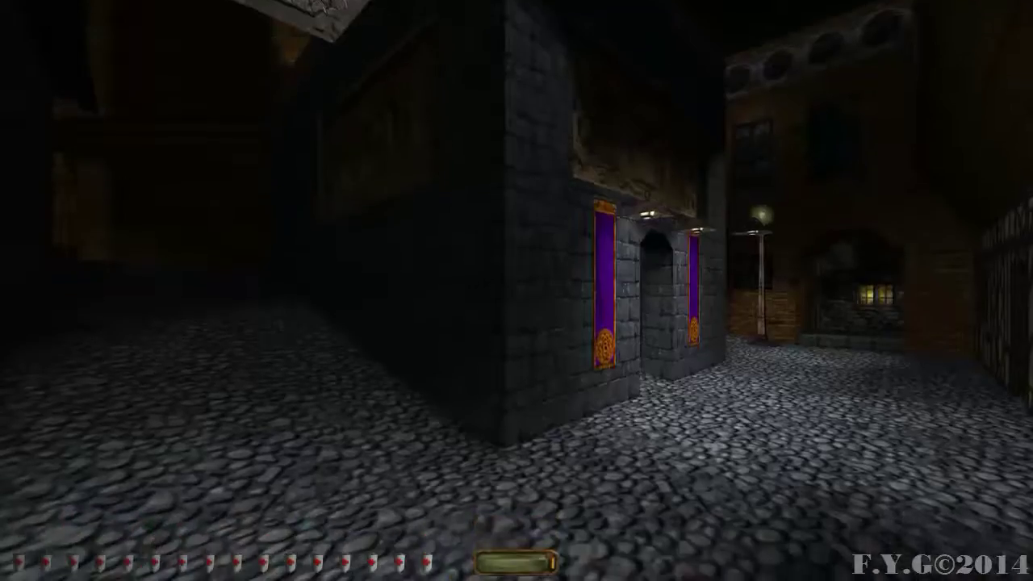
pyautogui.press('w')
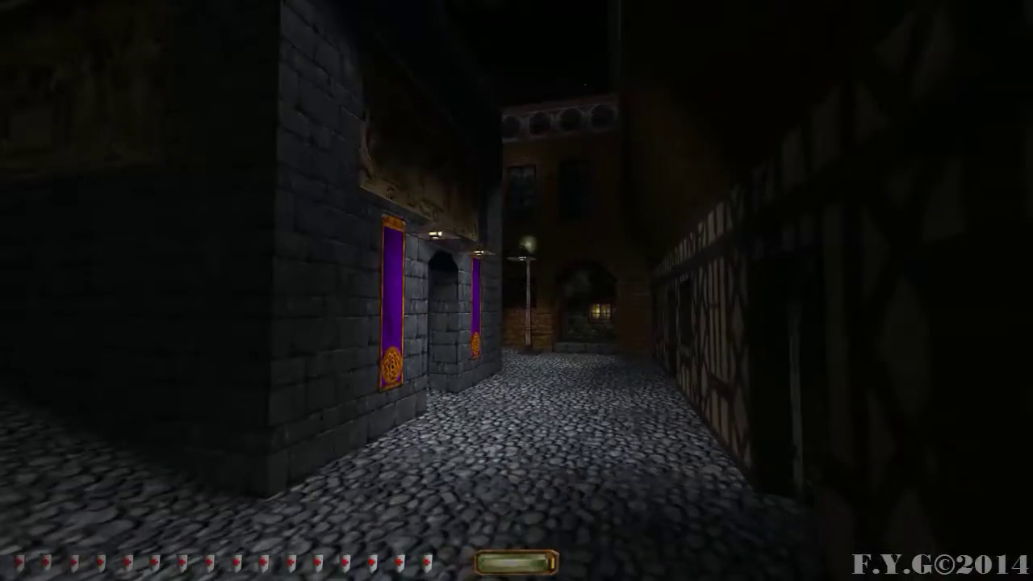
pyautogui.press('w')
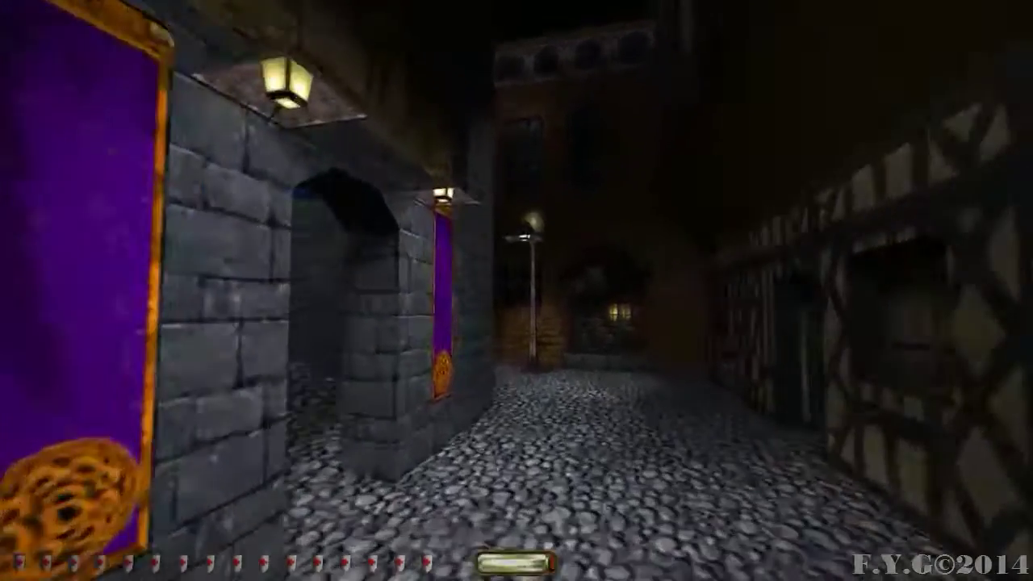
pyautogui.press('Escape')
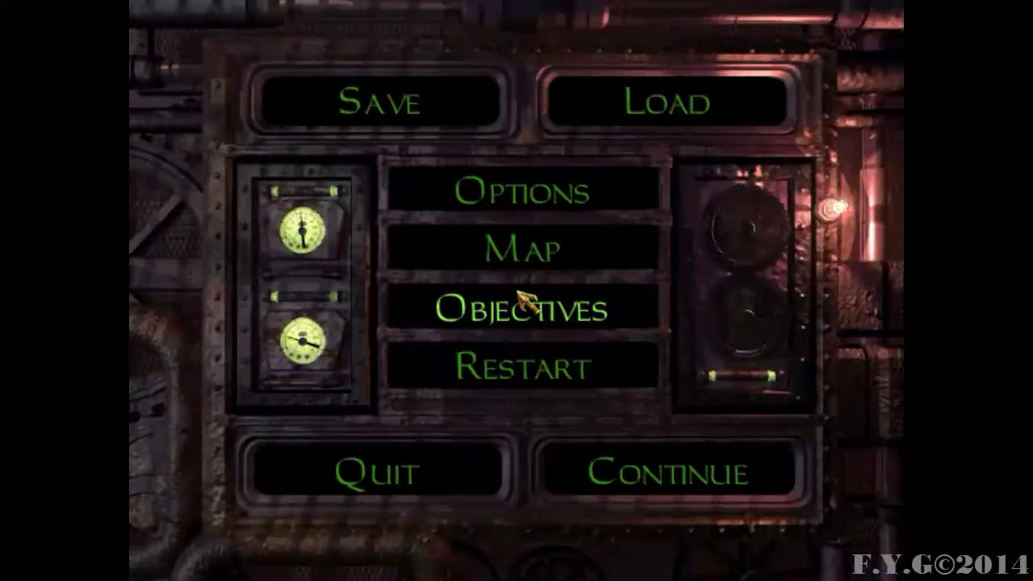
pyautogui.click(436, 466)
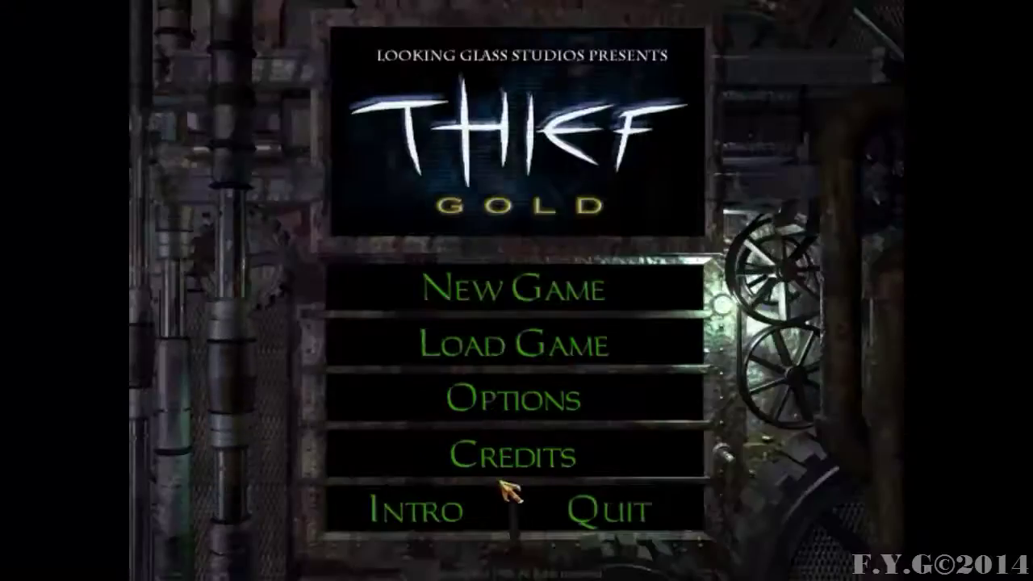
pyautogui.click(561, 513)
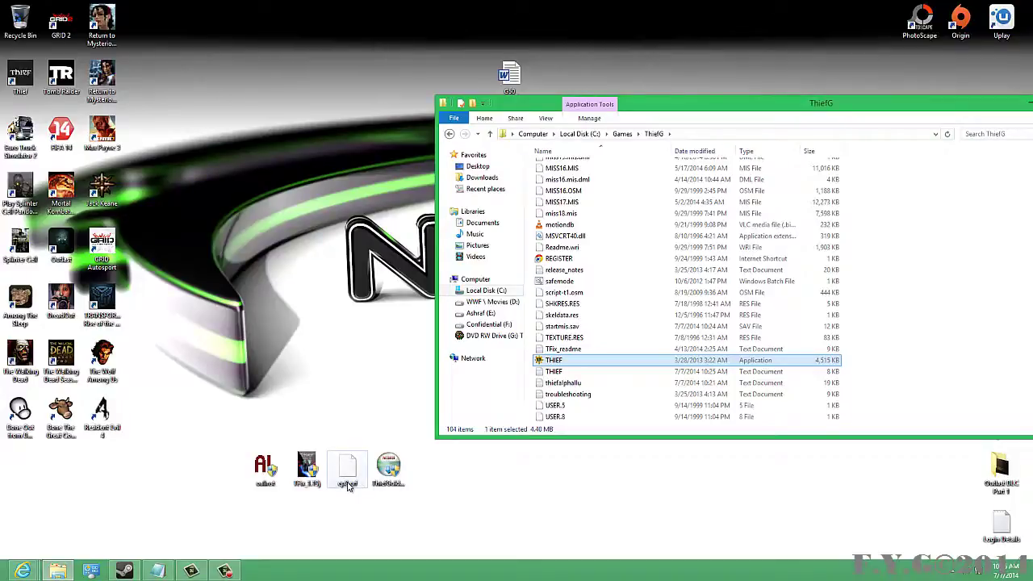
# View the Thief Gold HD Mod 0.9.3 full version download on the ModDB page in the browser, and minimize the browser.
pyautogui.moveTo(22, 571)
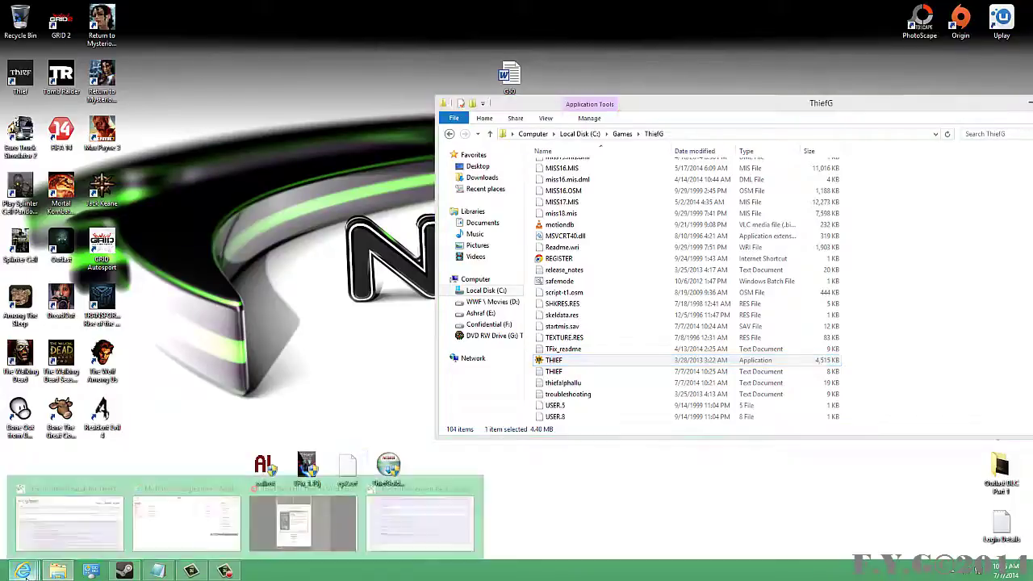
pyautogui.click(280, 536)
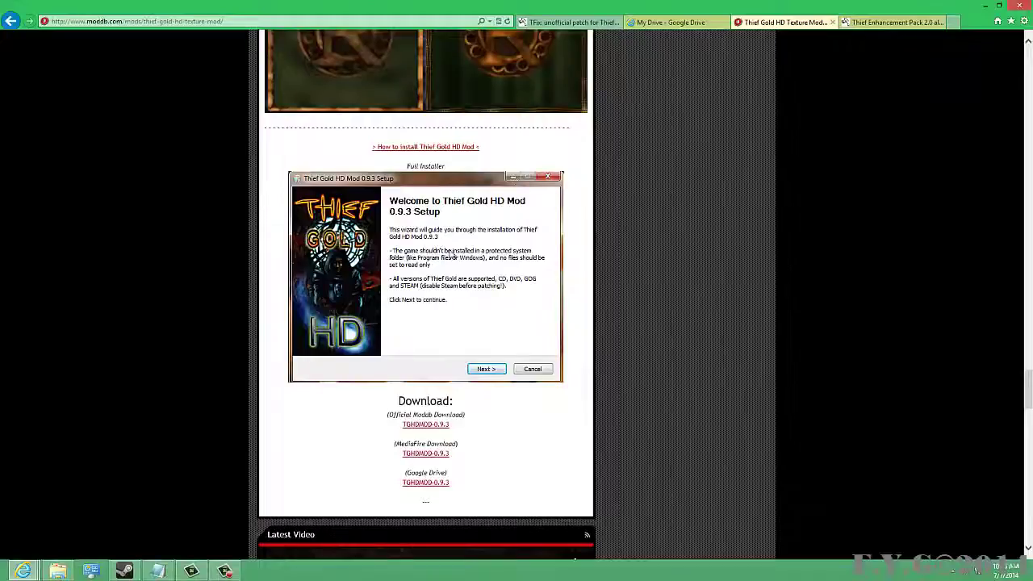
pyautogui.click(762, 356)
pyautogui.scroll(20, 762, 356)
pyautogui.scroll(15, 415, 112)
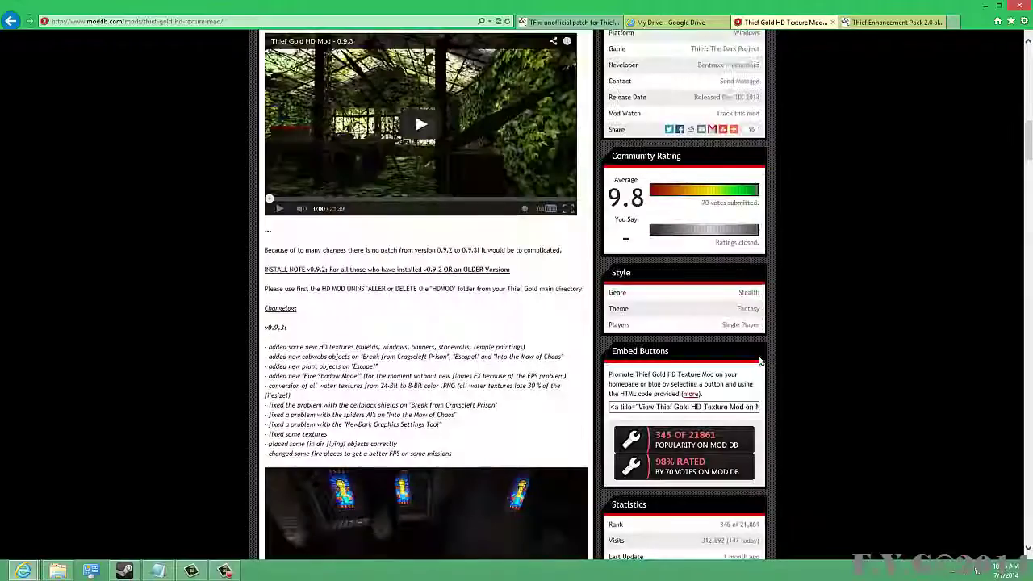
pyautogui.scroll(-5, 414, 350)
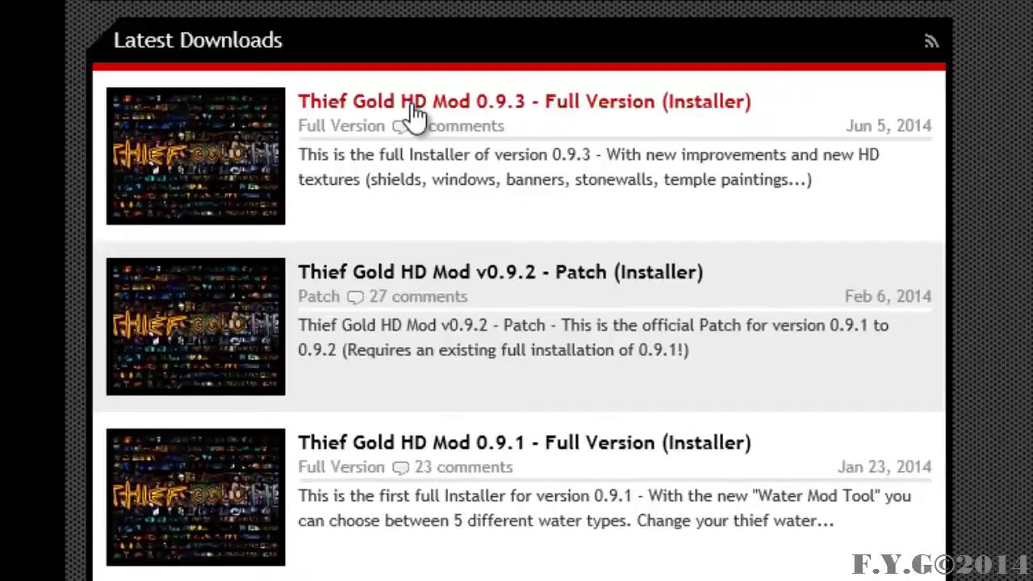
pyautogui.click(414, 113)
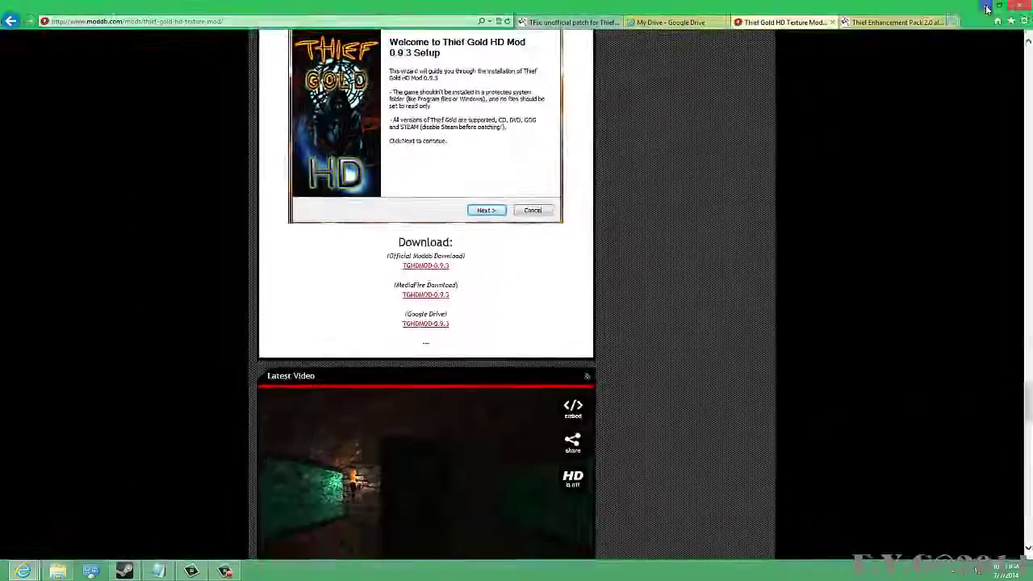
pyautogui.click(987, 8)
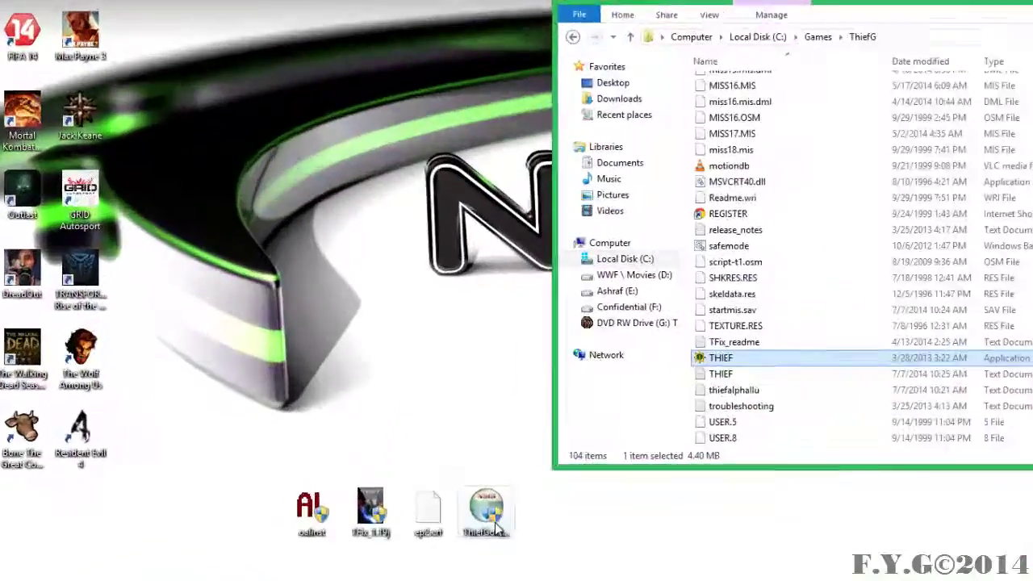
# Move the ThiefGoldHDMod0.9.3 installer to a clear spot on the desktop, run it and continue to the install location.
pyautogui.moveTo(496, 525); pyautogui.dragTo(322, 373)
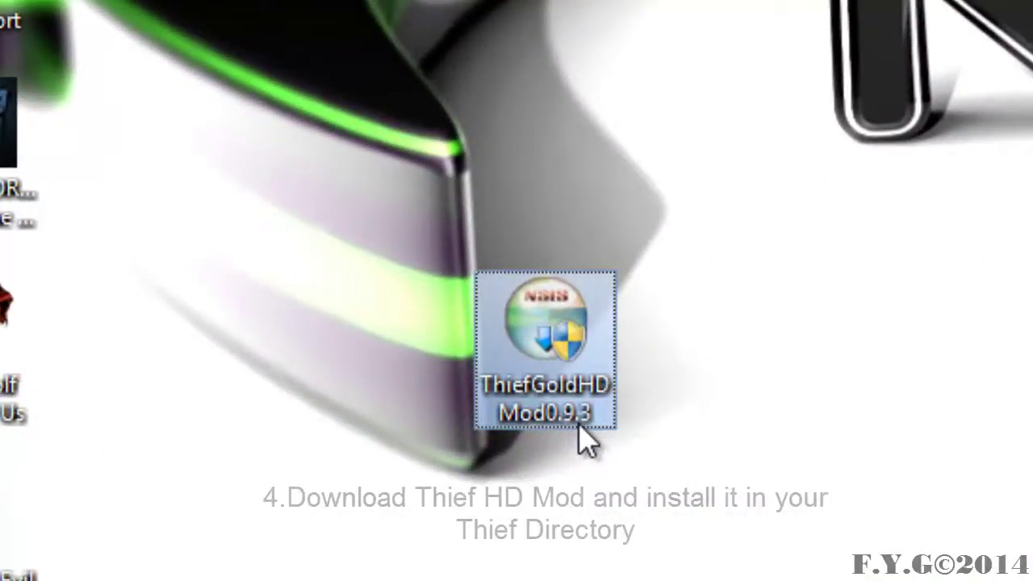
pyautogui.doubleClick(578, 420)
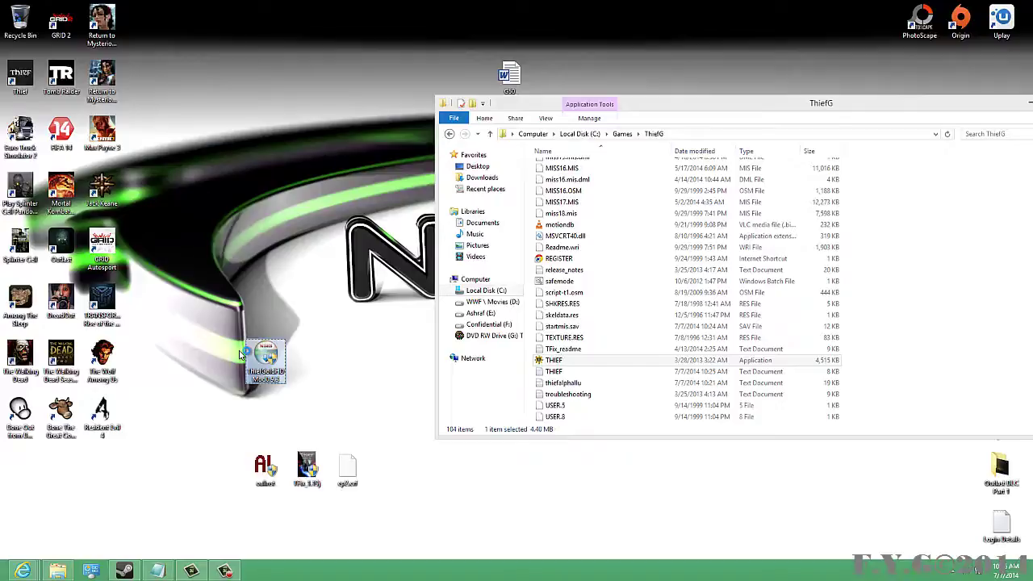
pyautogui.doubleClick(242, 356)
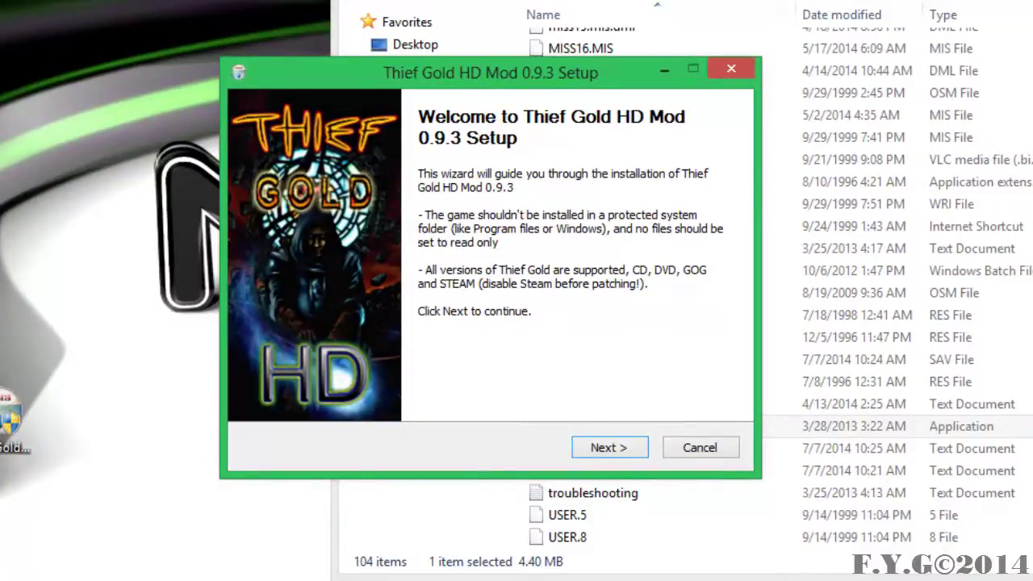
pyautogui.click(594, 450)
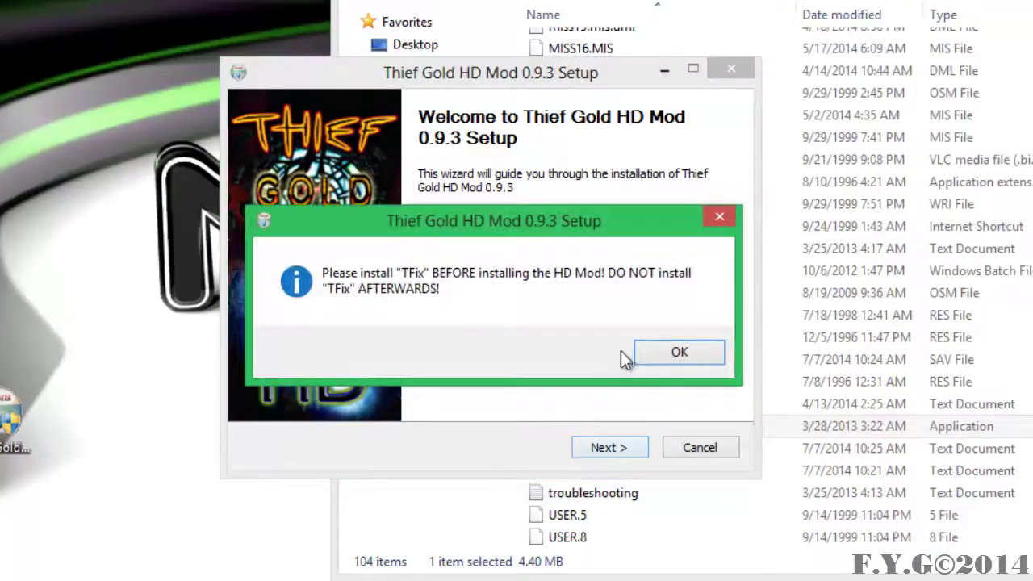
pyautogui.click(654, 356)
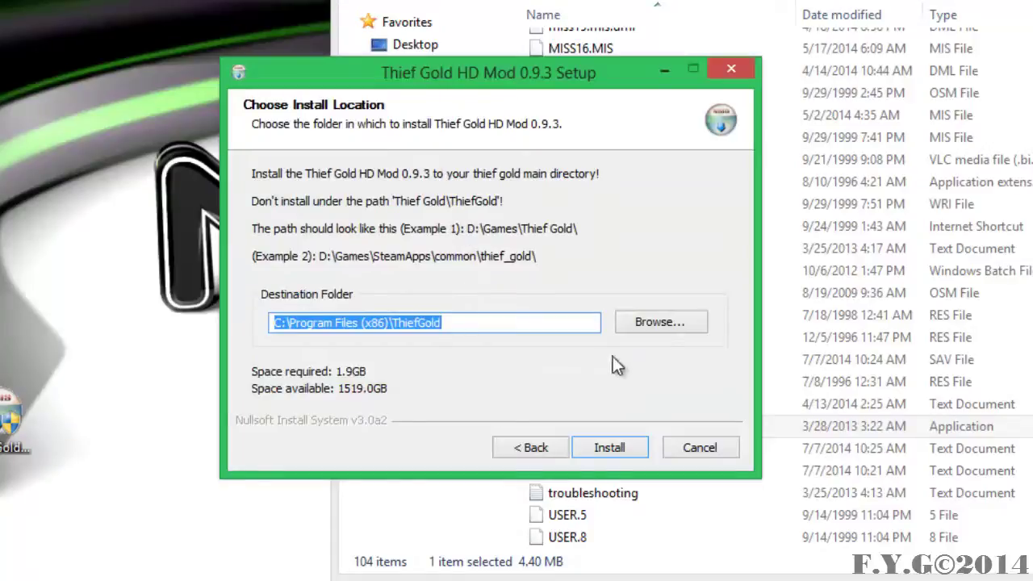
# Browse to the ThiefG folder under Games on Local Disk (C:) and choose it as the HD mod's install location.
pyautogui.click(669, 326)
pyautogui.doubleClick(428, 269)
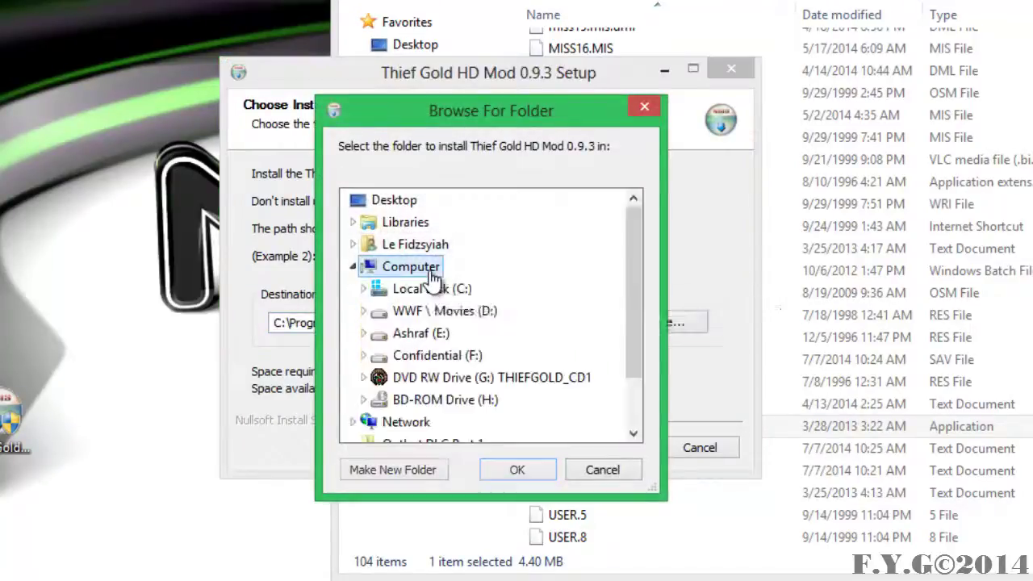
pyautogui.doubleClick(456, 289)
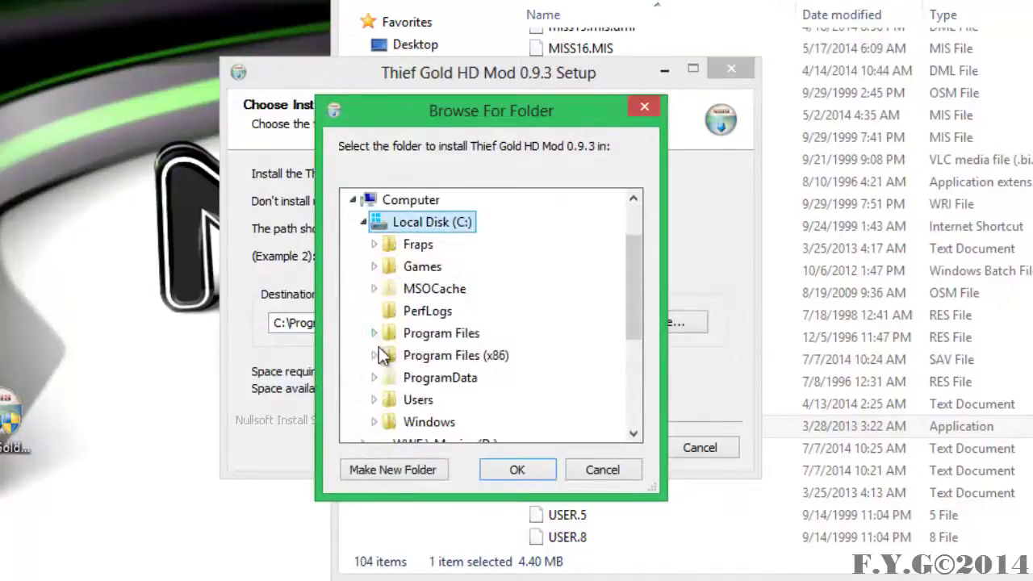
pyautogui.doubleClick(427, 274)
pyautogui.click(444, 360)
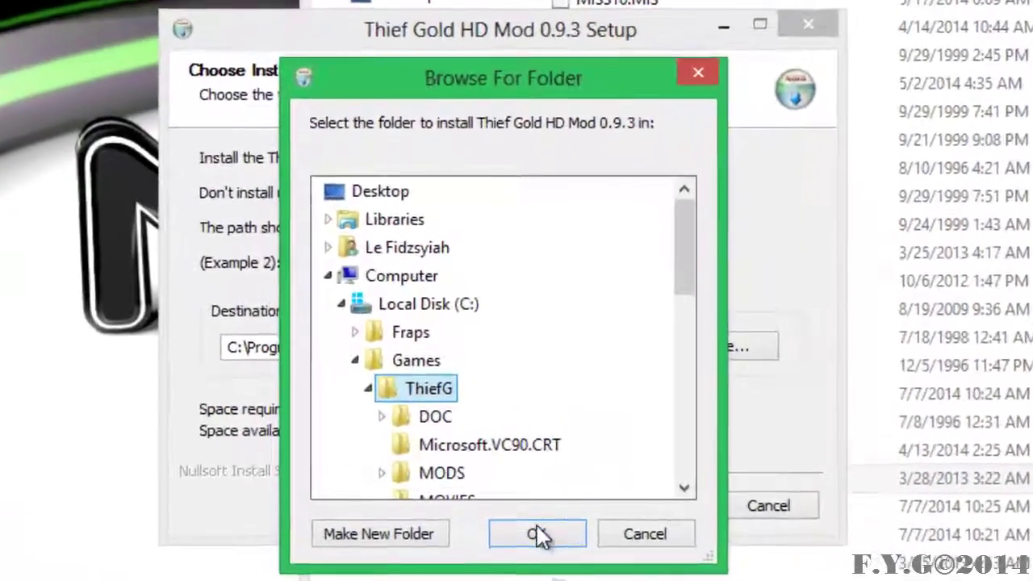
pyautogui.click(536, 533)
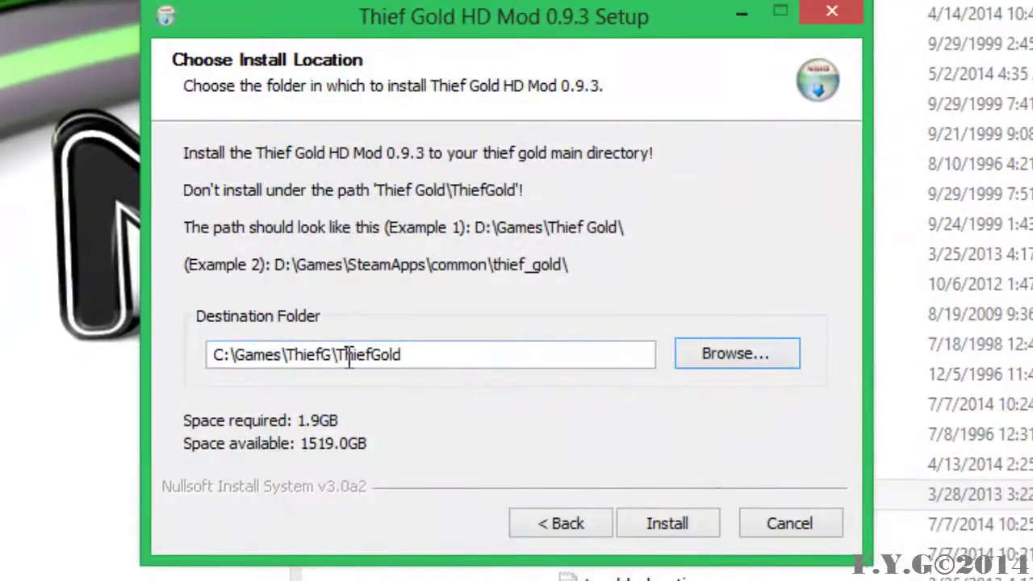
# Remove the ThiefGold subfolder from the destination path so it reads C:\Games\ThiefG\.
pyautogui.moveTo(348, 359); pyautogui.dragTo(423, 370)
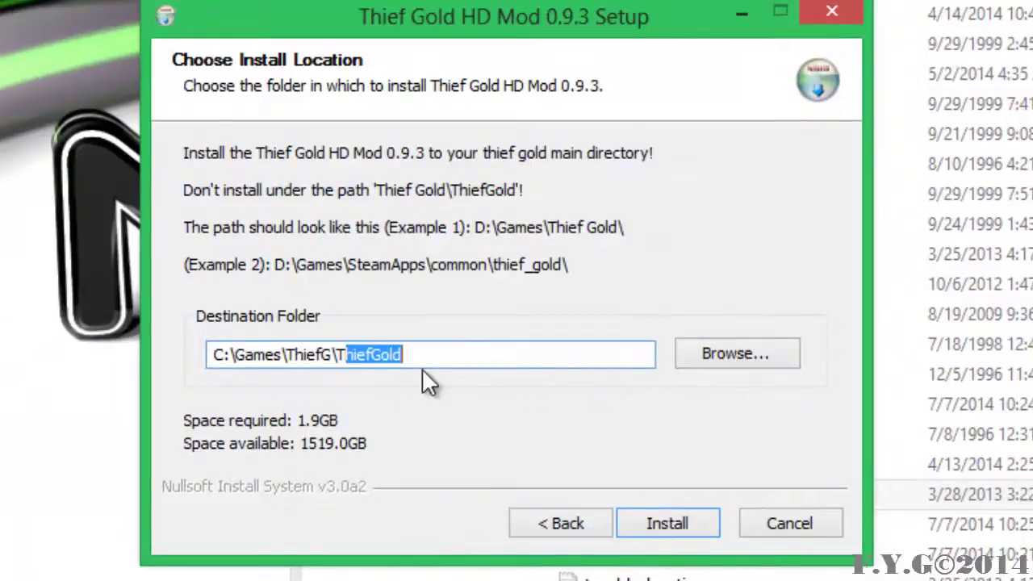
pyautogui.press('BackSpace')
pyautogui.press('BackSpace')
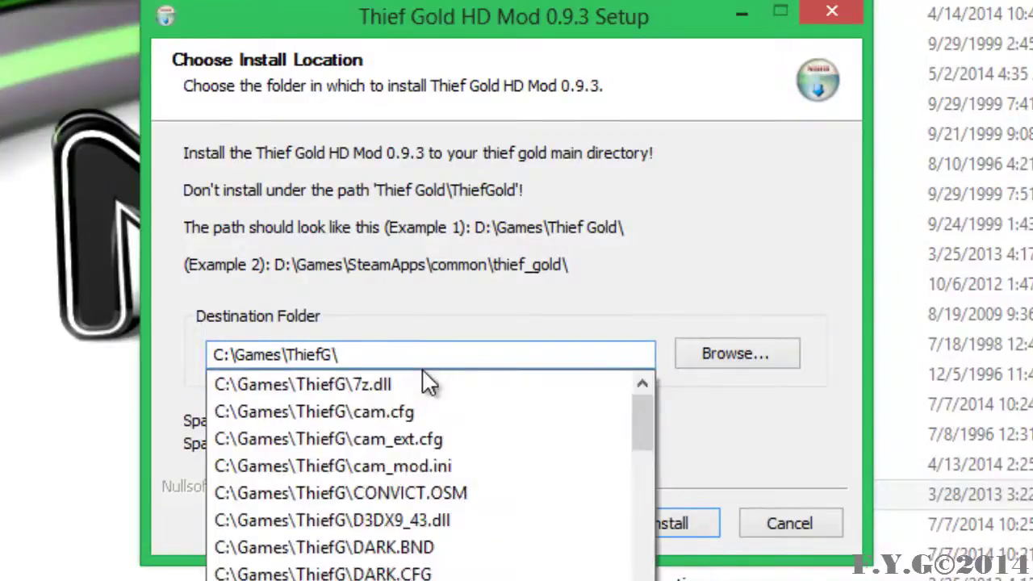
pyautogui.click(372, 353)
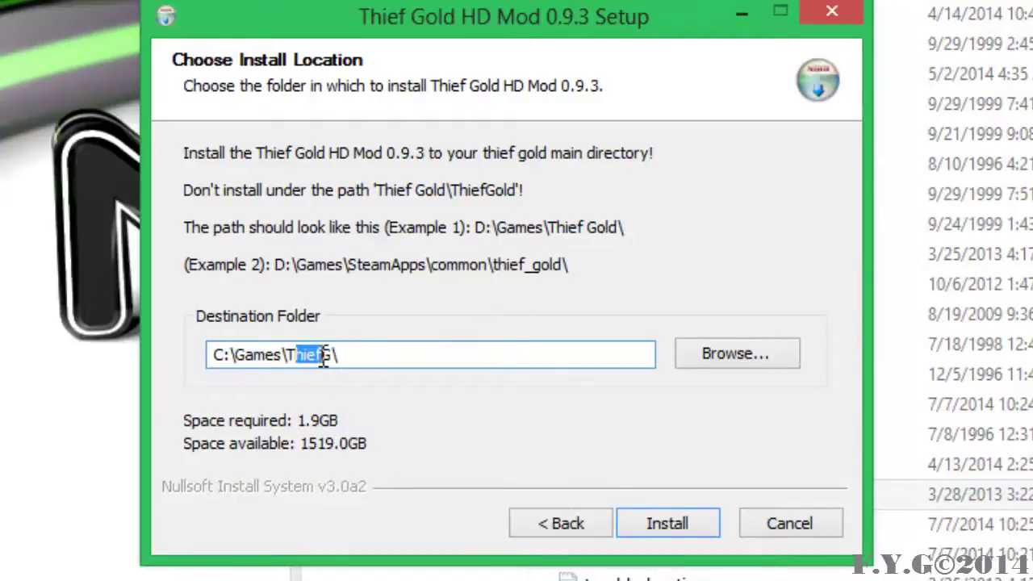
pyautogui.click(407, 355)
pyautogui.click(433, 357)
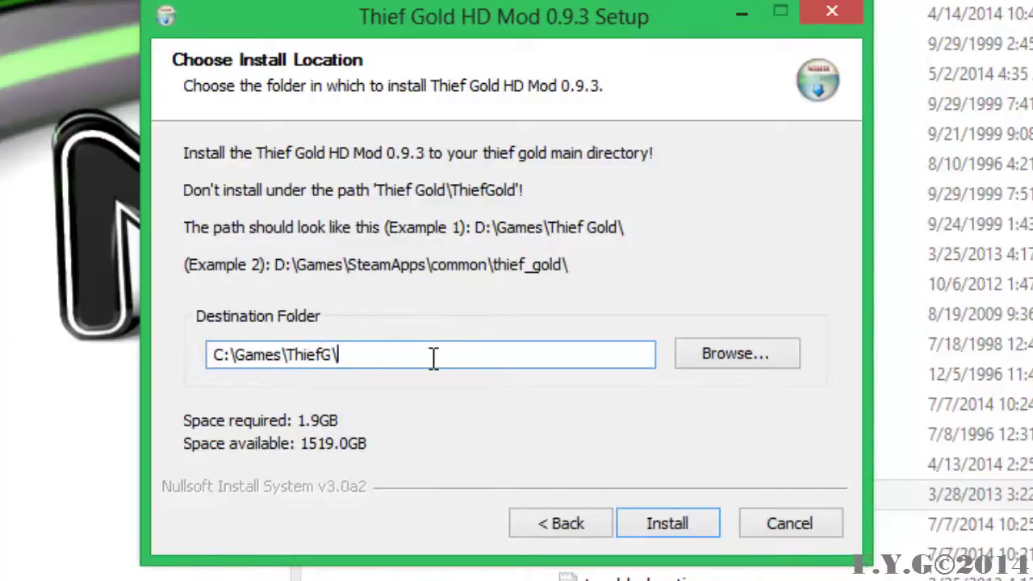
# Install the Thief Gold HD Mod 0.9.3 and close the setup when it completes.
pyautogui.click(667, 519)
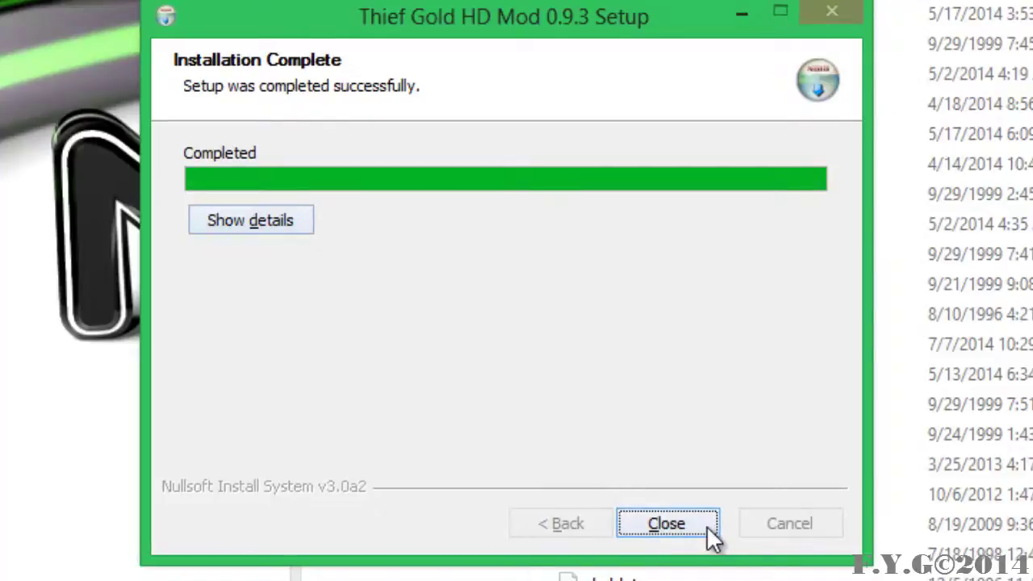
pyautogui.click(707, 525)
pyautogui.click(679, 501)
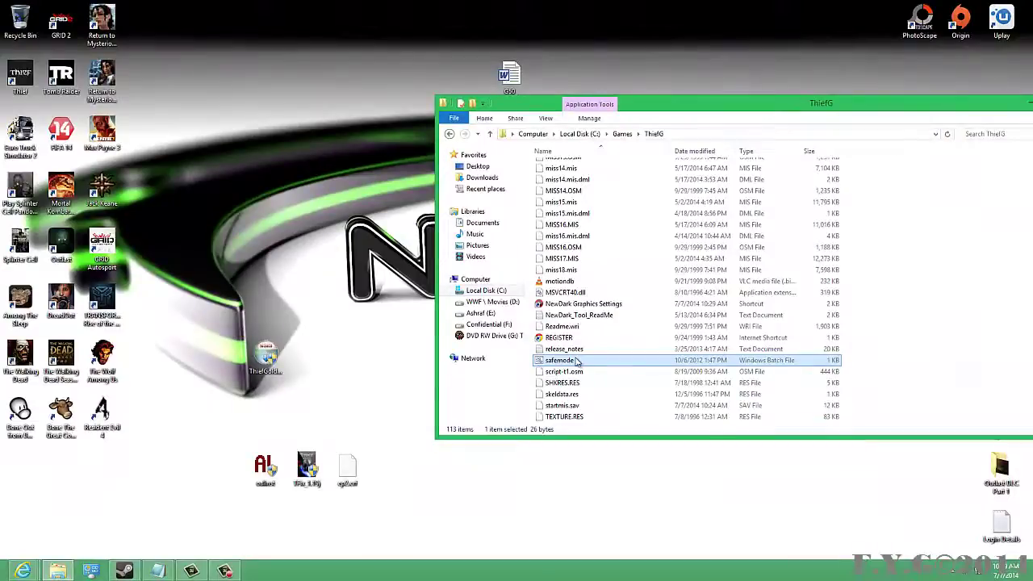
# Open the NewDark Graphics Settings shortcut in the ThiefG folder.
pyautogui.scroll(-4, 578, 362)
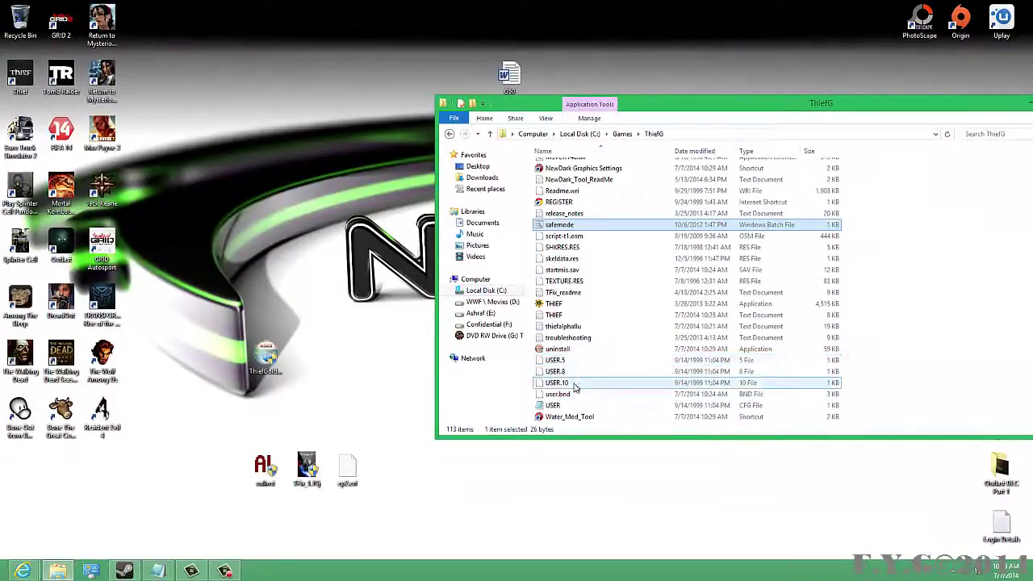
pyautogui.scroll(2, 627, 381)
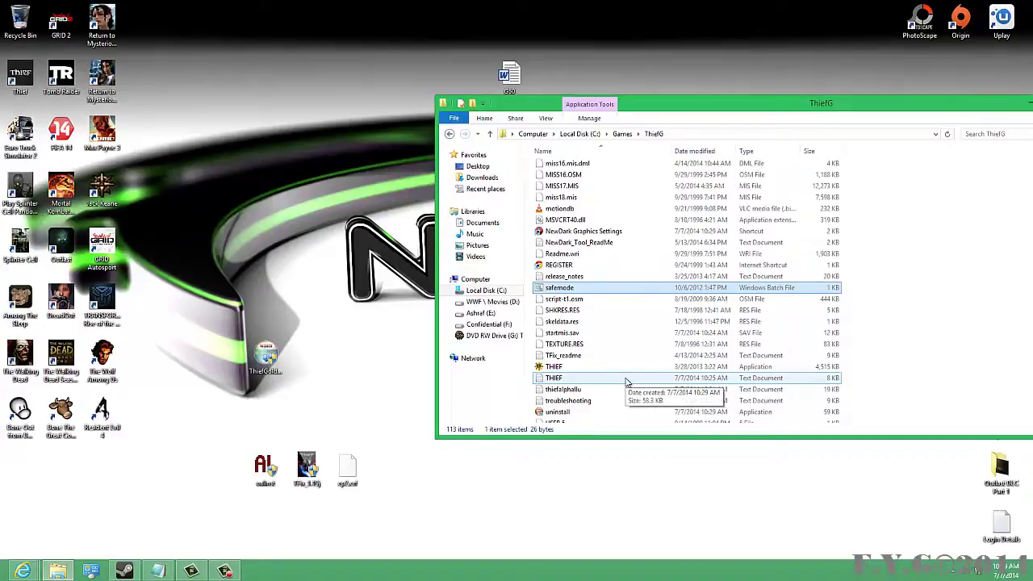
pyautogui.moveTo(571, 240)
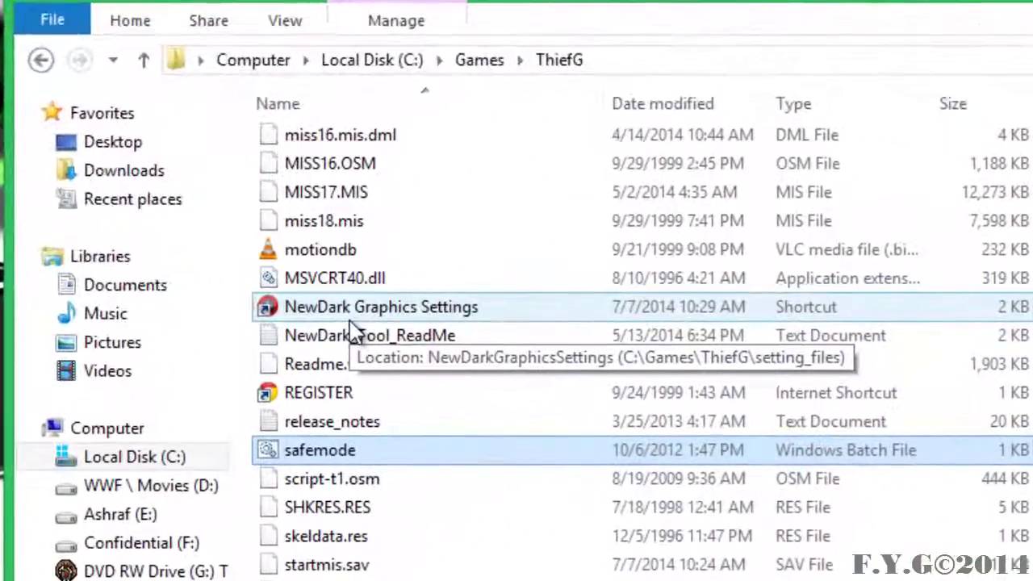
pyautogui.doubleClick(350, 320)
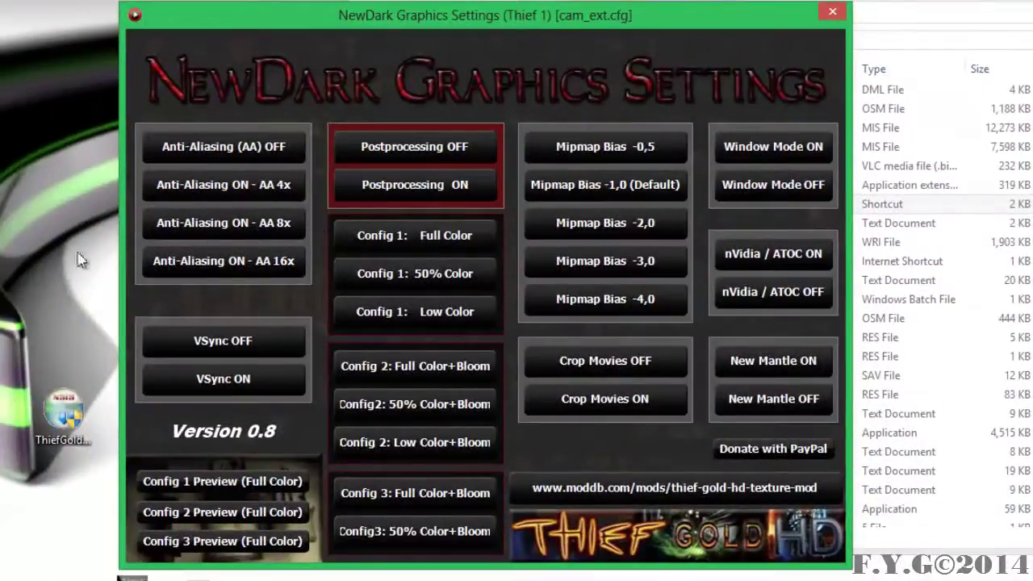
# Set anti-aliasing to AA 8x and turn VSync on, acknowledging each message.
pyautogui.moveTo(264, 272)
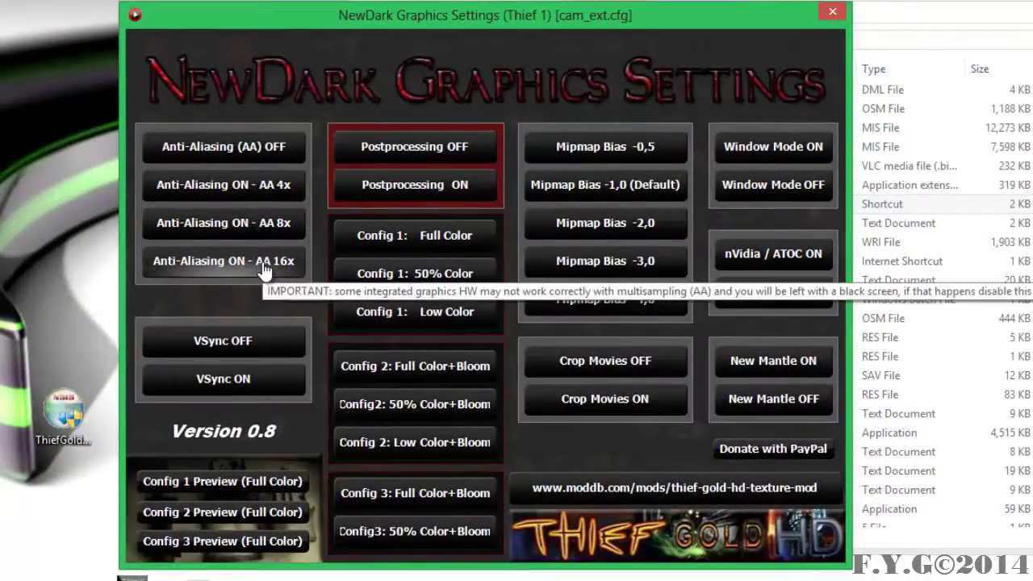
pyautogui.click(283, 226)
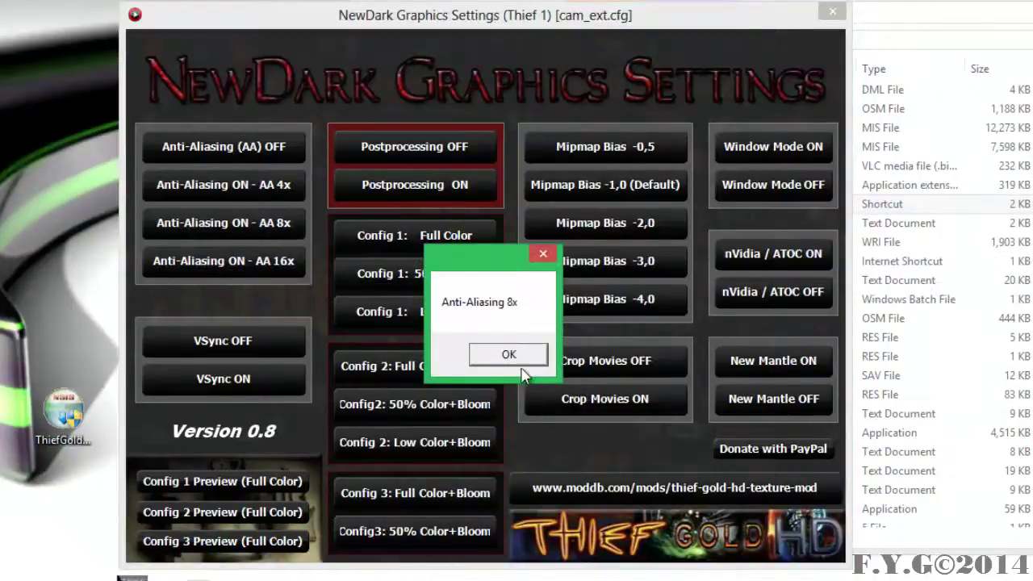
pyautogui.click(508, 355)
pyautogui.click(283, 379)
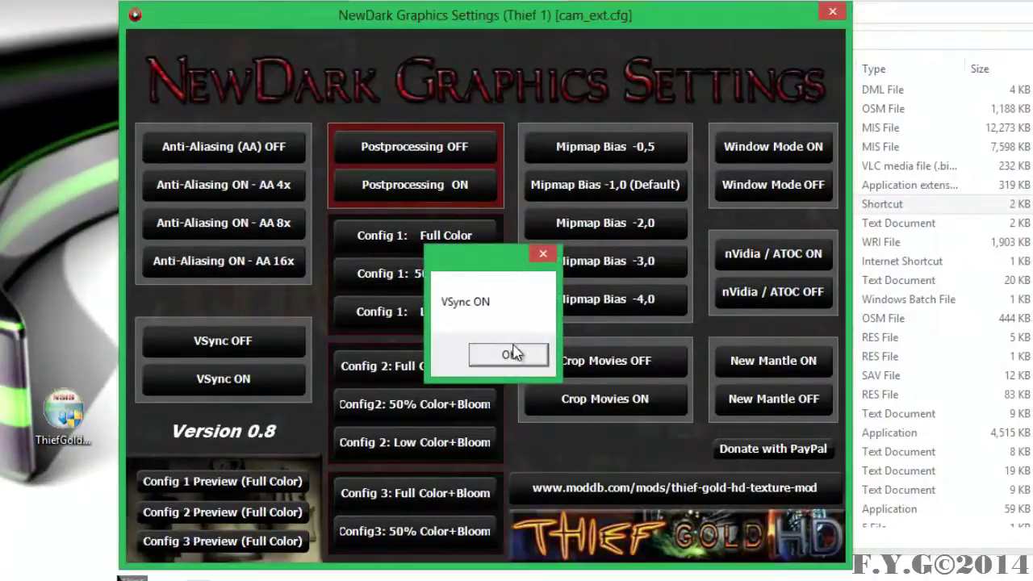
pyautogui.click(510, 354)
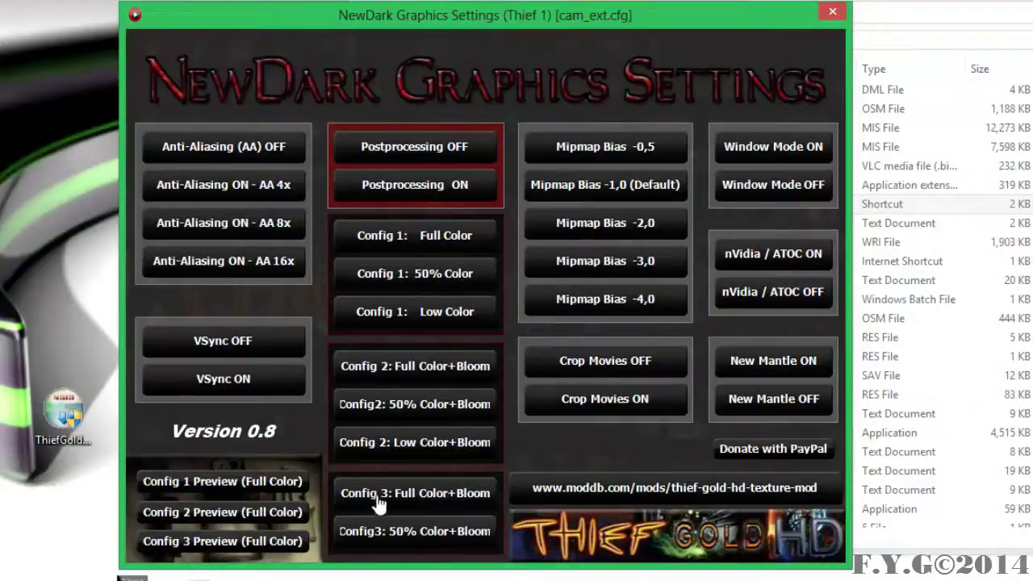
# Apply the Config 3: Full Color+Bloom preset and close the graphics settings tool.
pyautogui.click(436, 502)
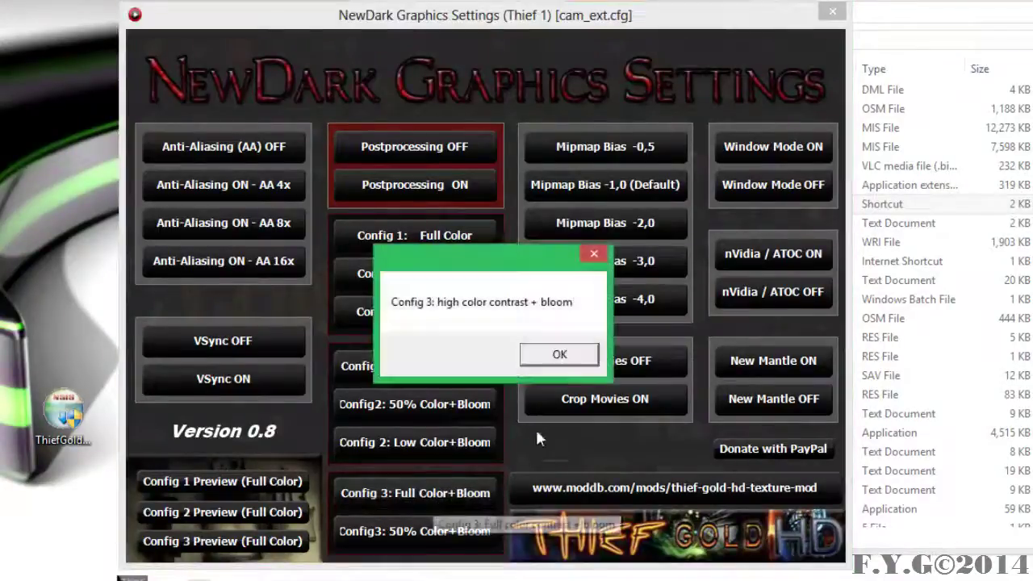
pyautogui.click(558, 354)
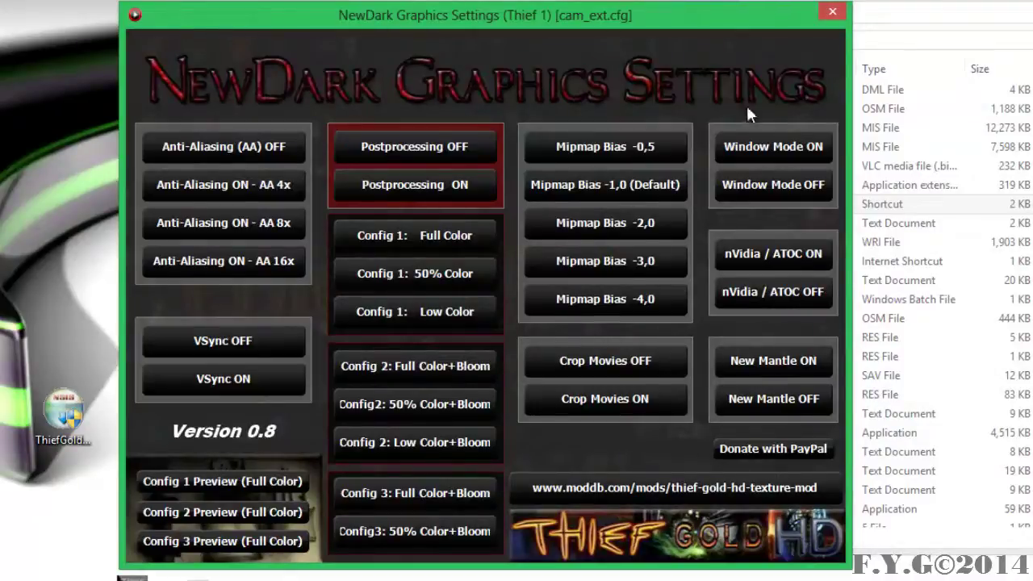
pyautogui.hotkey('alt', 'F4')
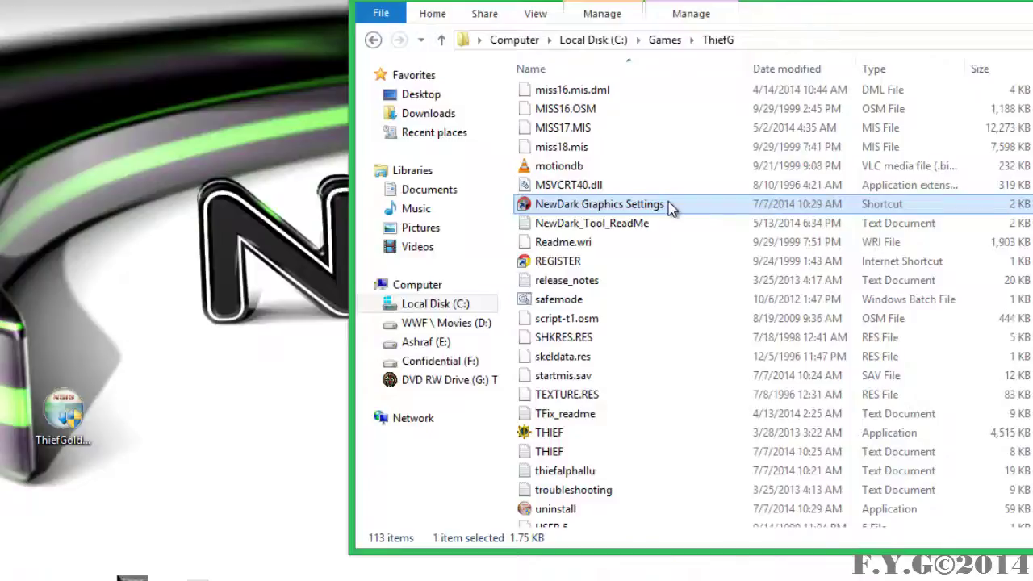
# Switch to the browser, view the Thief Enhancement Pack 2.0 download in its forum thread, and dismiss the download prompts.
pyautogui.scroll(-2, 556, 218)
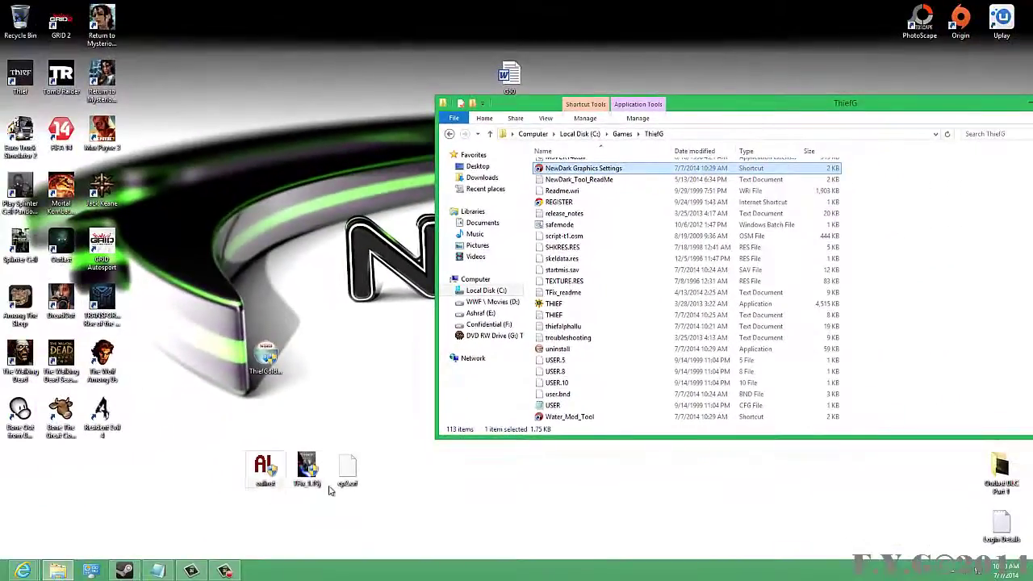
pyautogui.moveTo(22, 570)
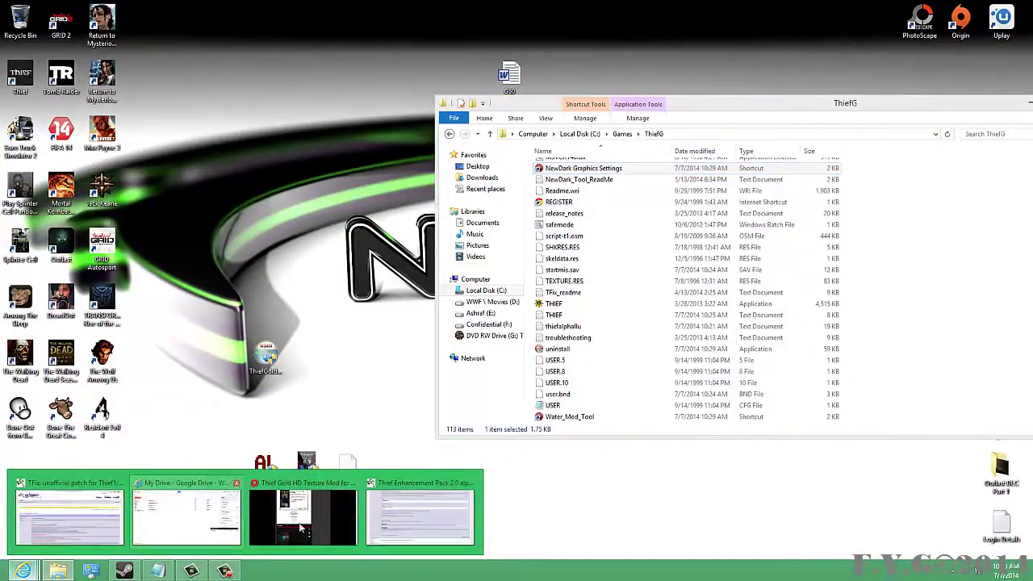
pyautogui.click(428, 549)
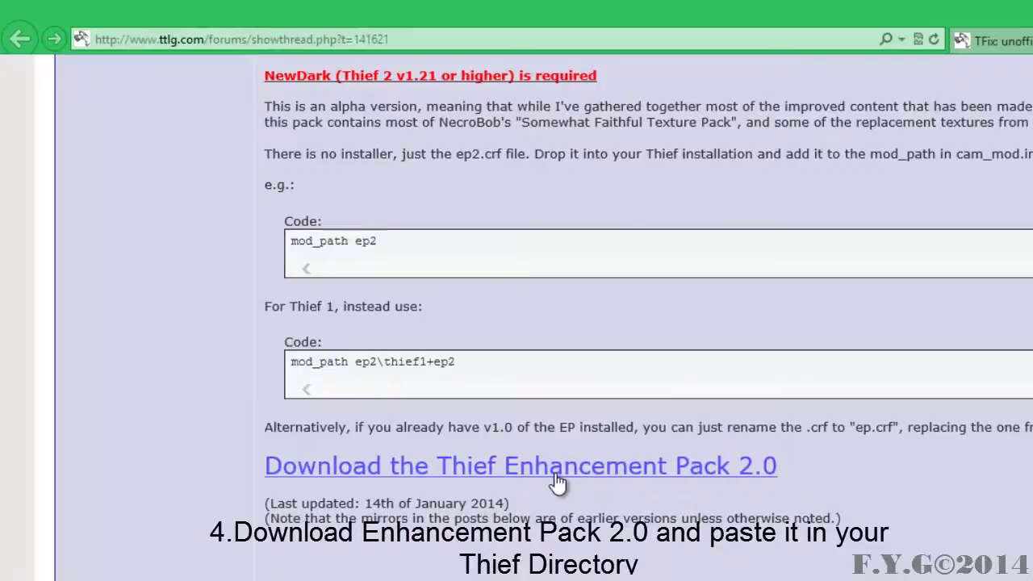
pyautogui.click(557, 468)
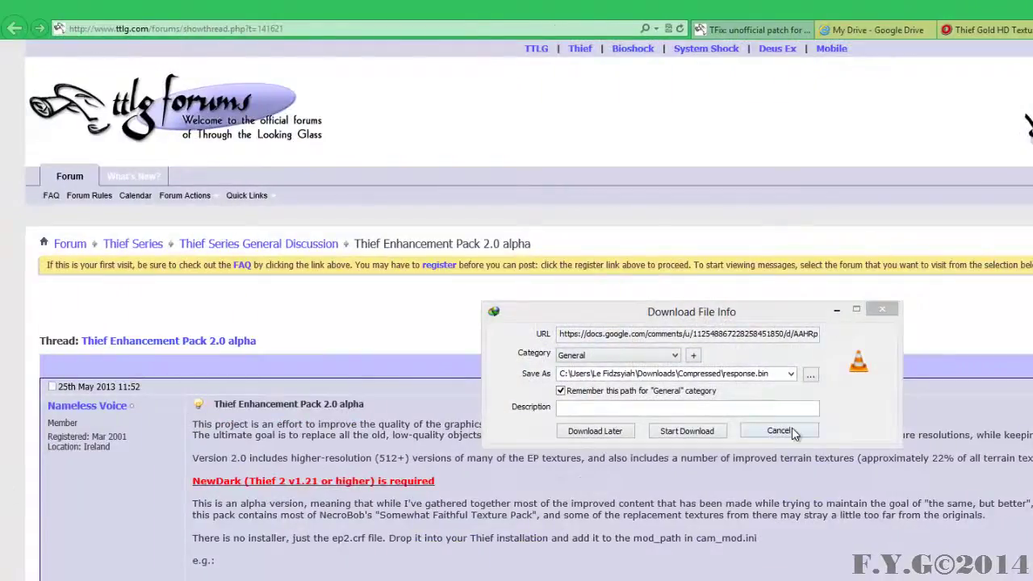
pyautogui.click(780, 431)
pyautogui.click(728, 444)
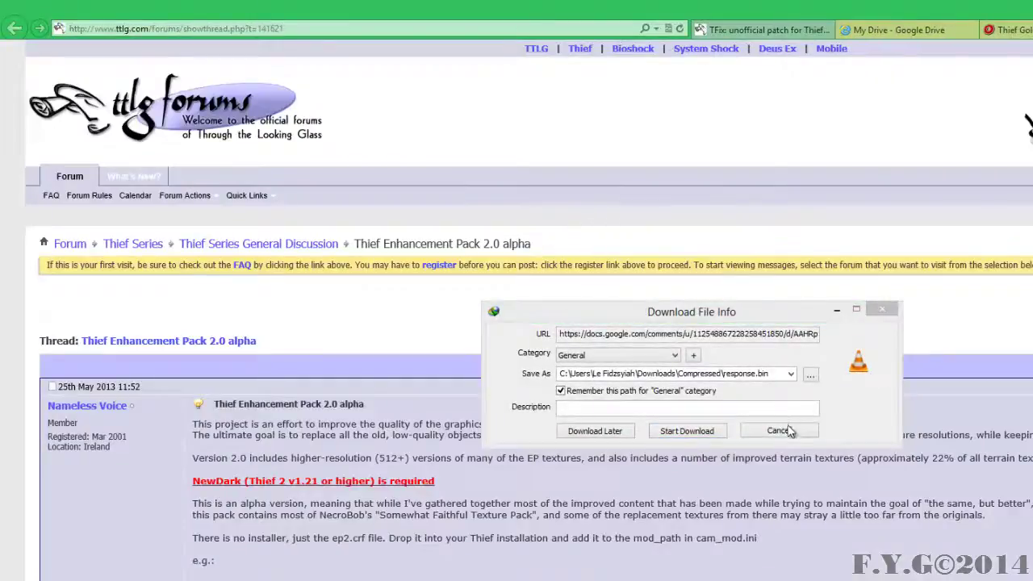
pyautogui.click(789, 432)
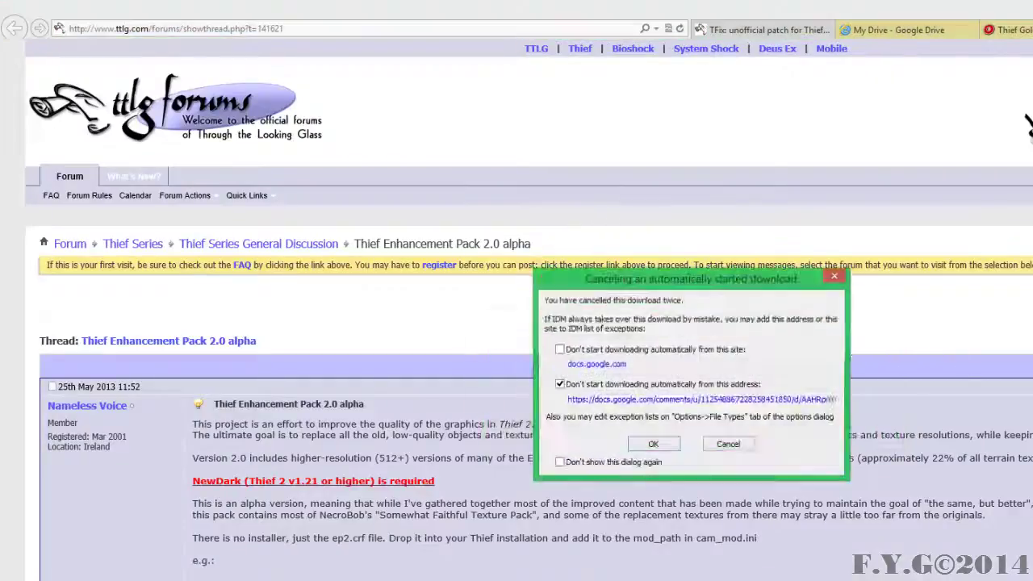
pyautogui.click(721, 447)
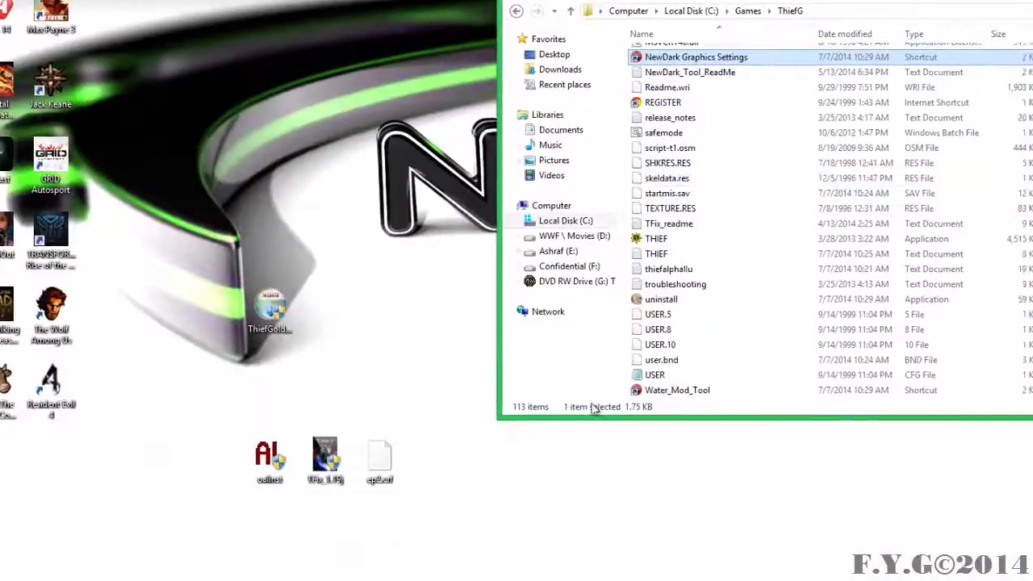
# Copy the ep2.crf file from the desktop into the C:\Games\ThiefG folder.
pyautogui.click(380, 454)
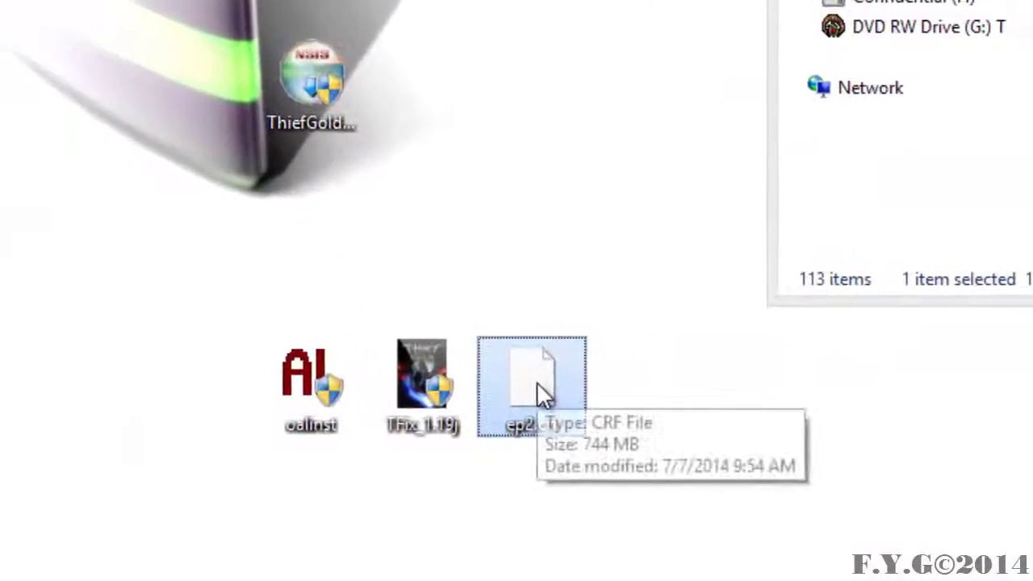
pyautogui.rightClick(537, 384)
pyautogui.click(630, 220)
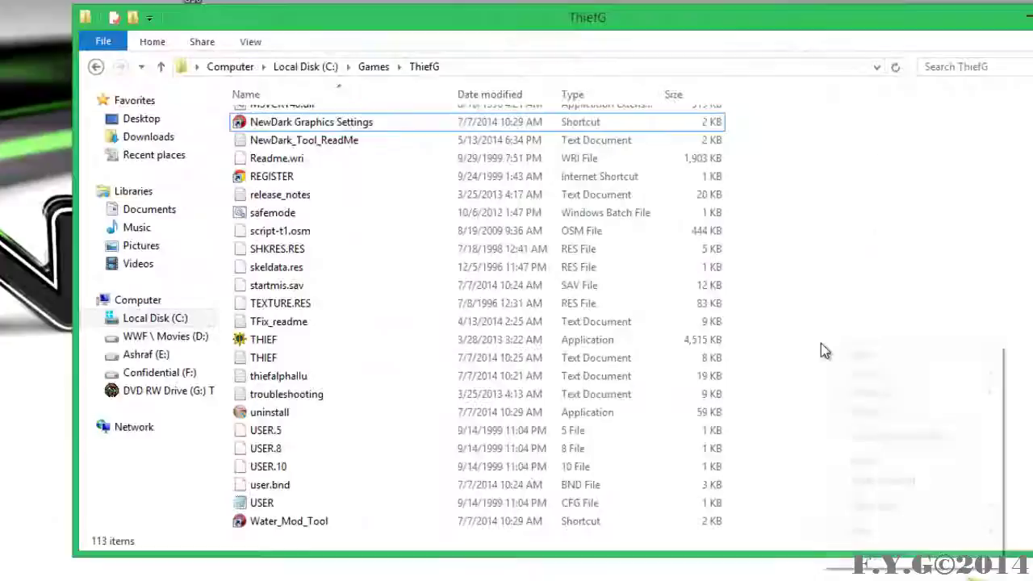
pyautogui.rightClick(822, 348)
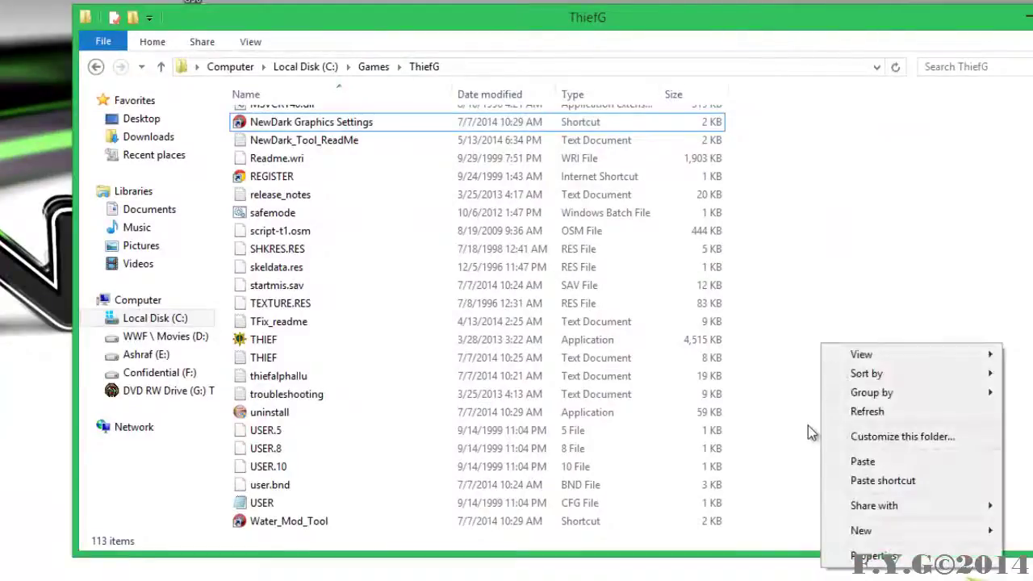
pyautogui.click(862, 462)
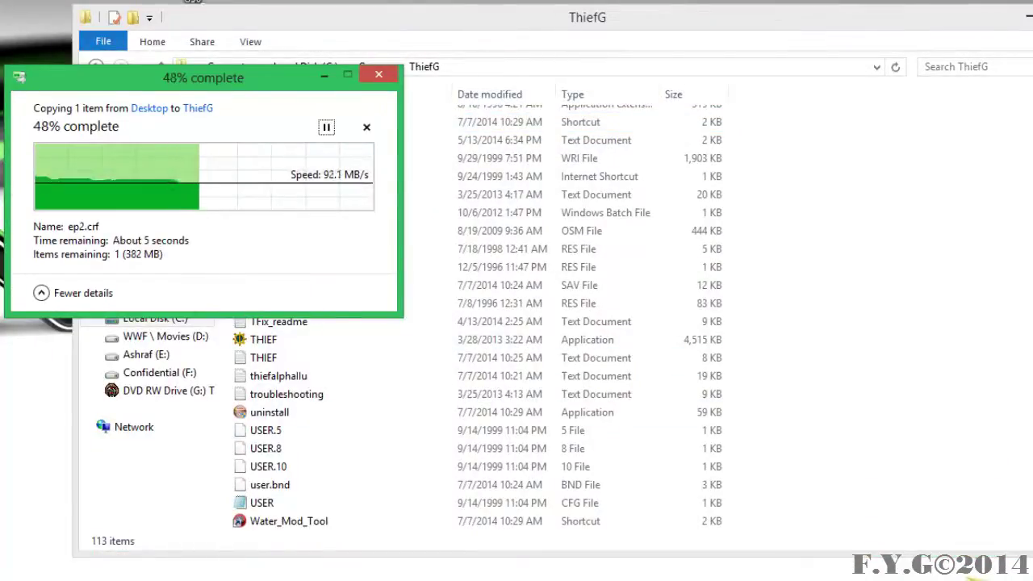
# Look through the C:\Games\ThiefG folder for the THIEF application and launch the game.
pyautogui.click(589, 26)
pyautogui.scroll(15, 490, 369)
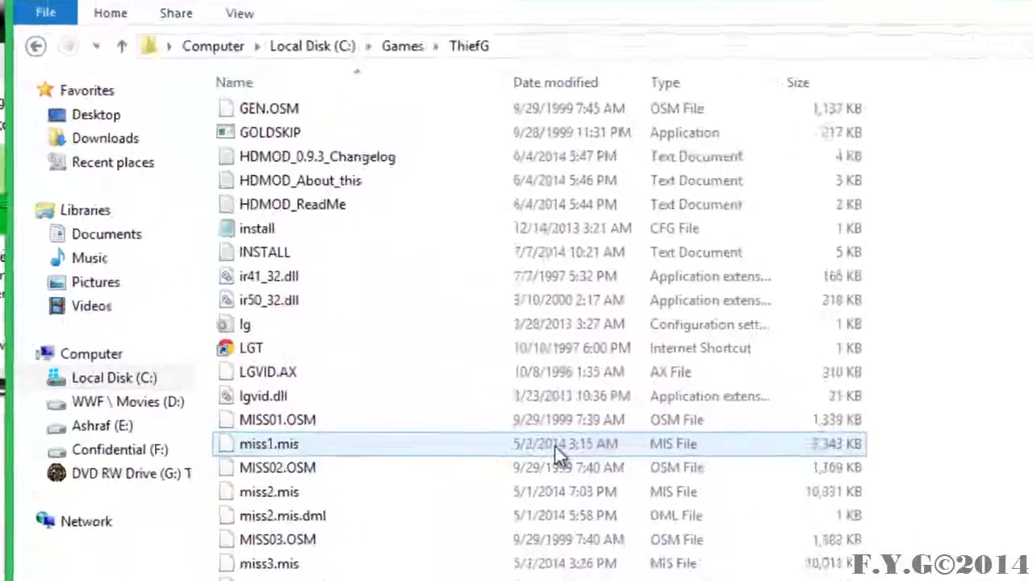
pyautogui.scroll(6, 555, 445)
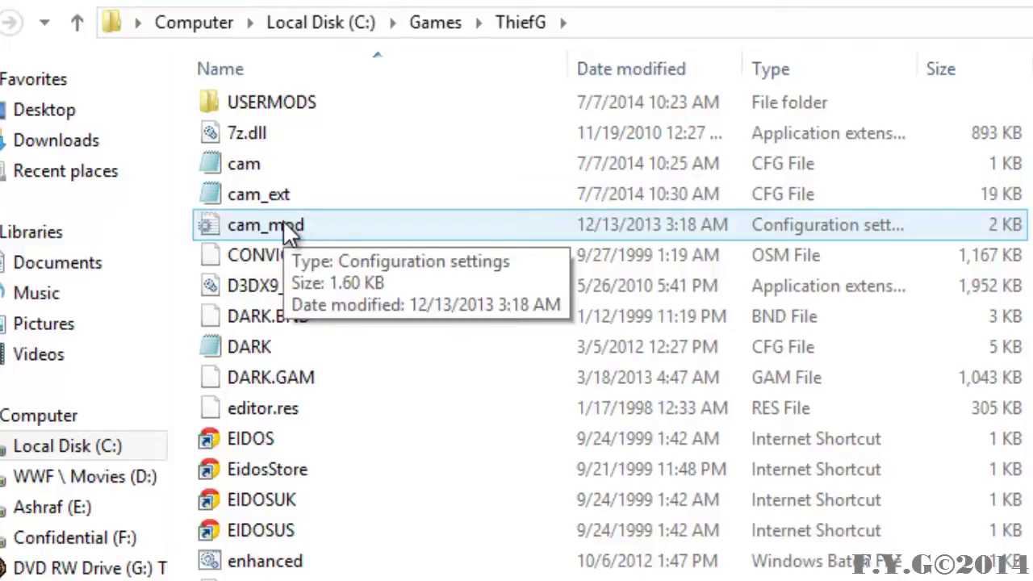
pyautogui.scroll(-20, 314, 363)
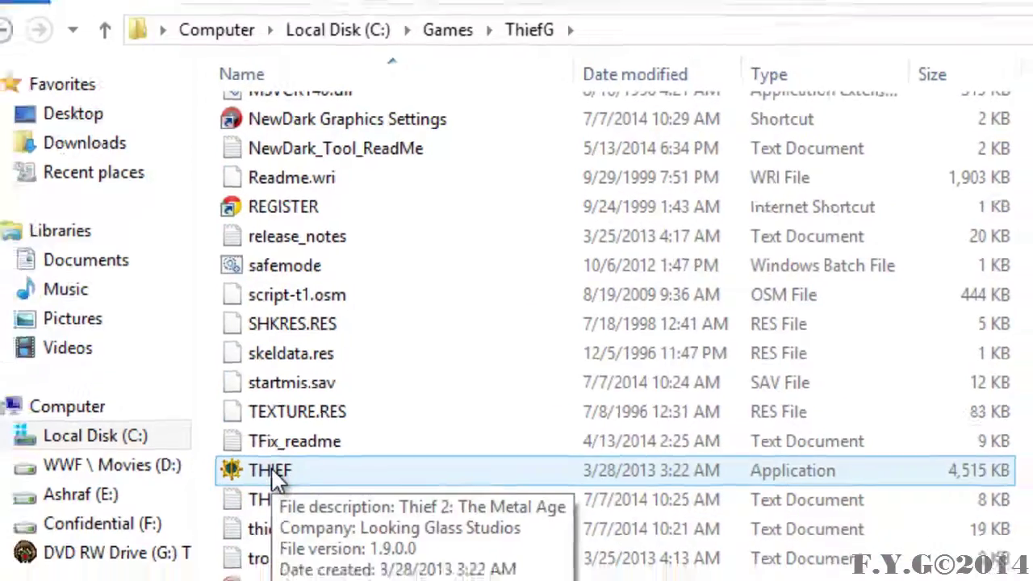
pyautogui.click(273, 476)
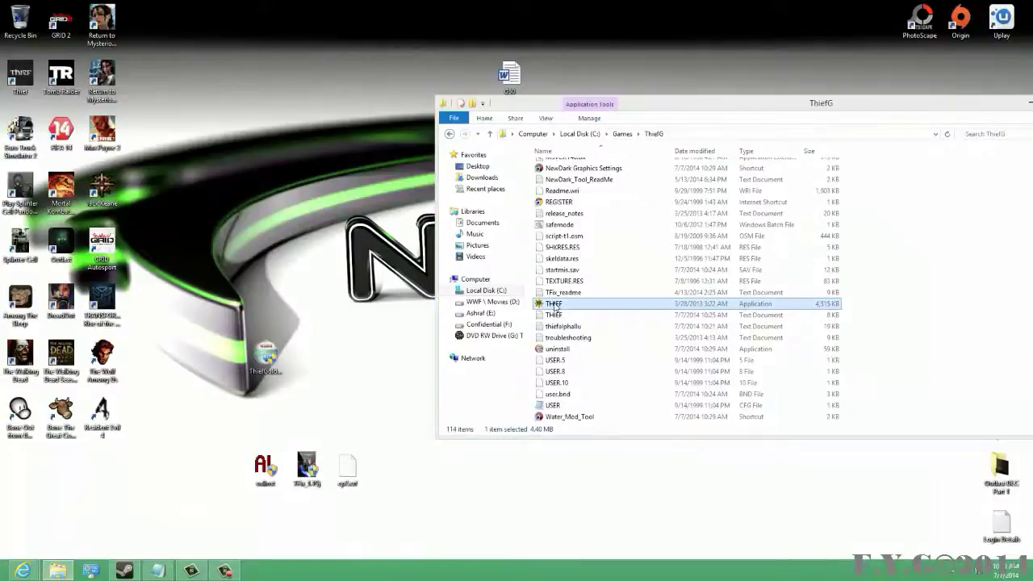
pyautogui.doubleClick(555, 305)
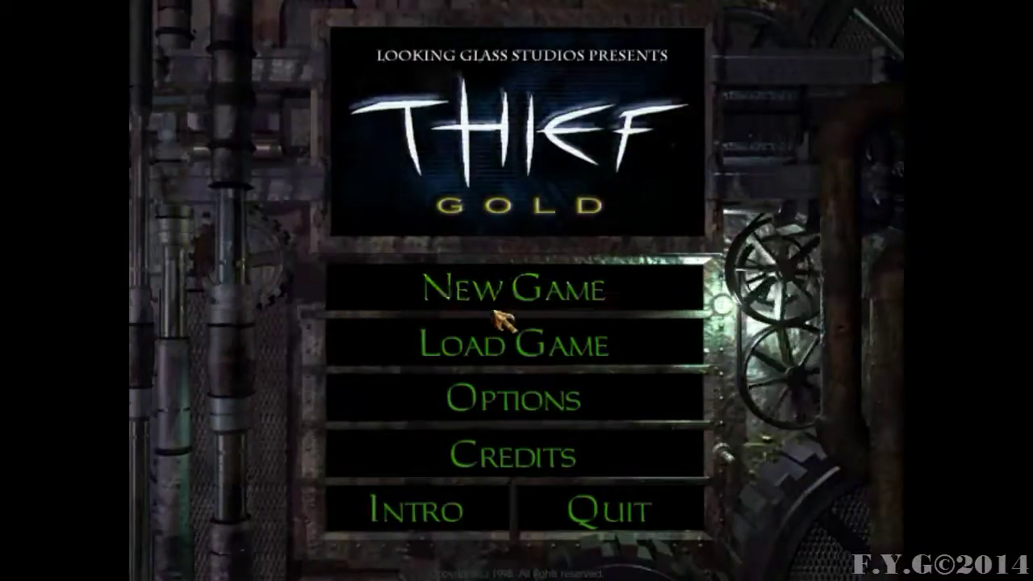
# Open the game options, review the control, video and audio settings, and return to the main menu.
pyautogui.click(487, 396)
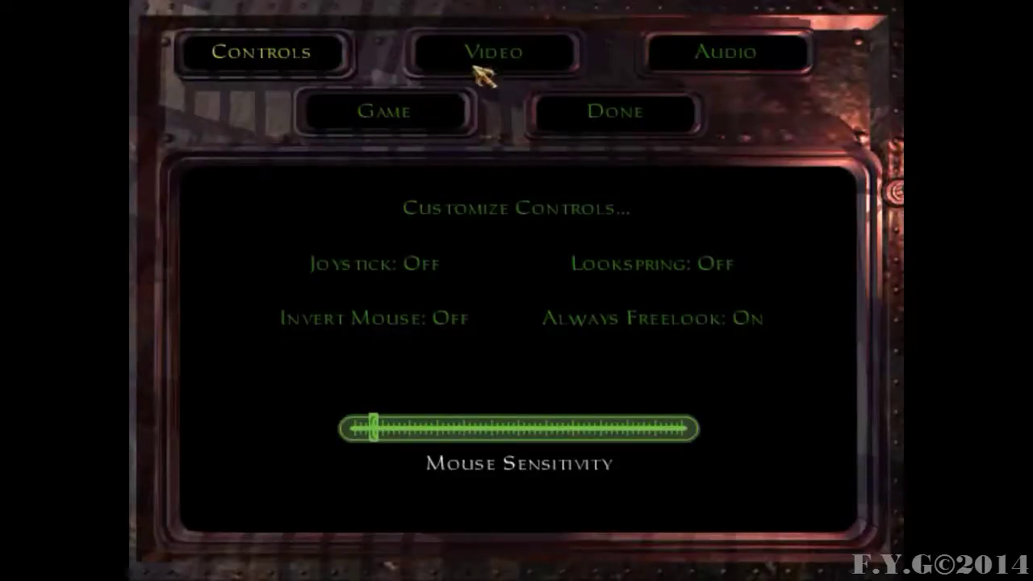
pyautogui.click(504, 54)
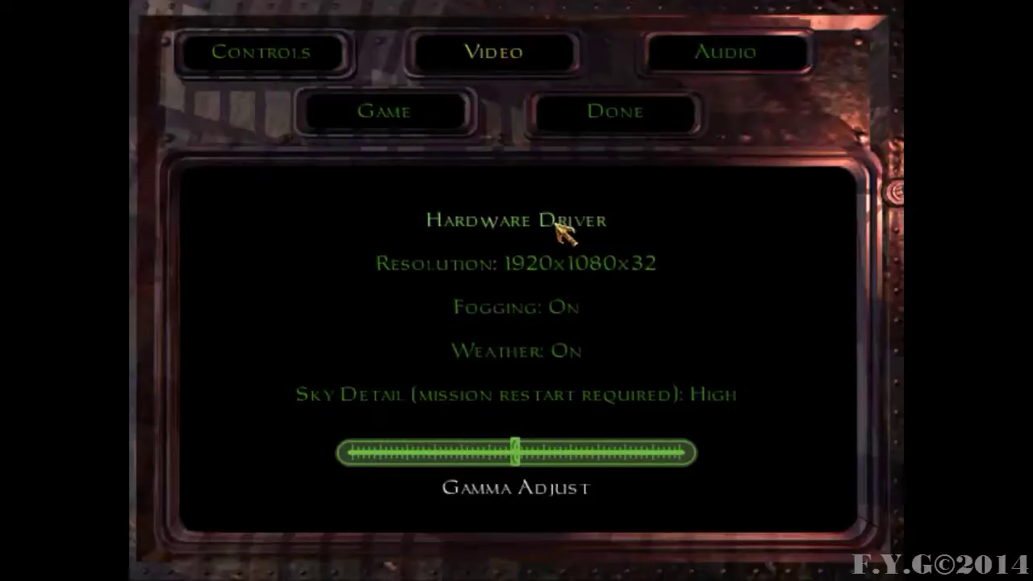
pyautogui.click(702, 53)
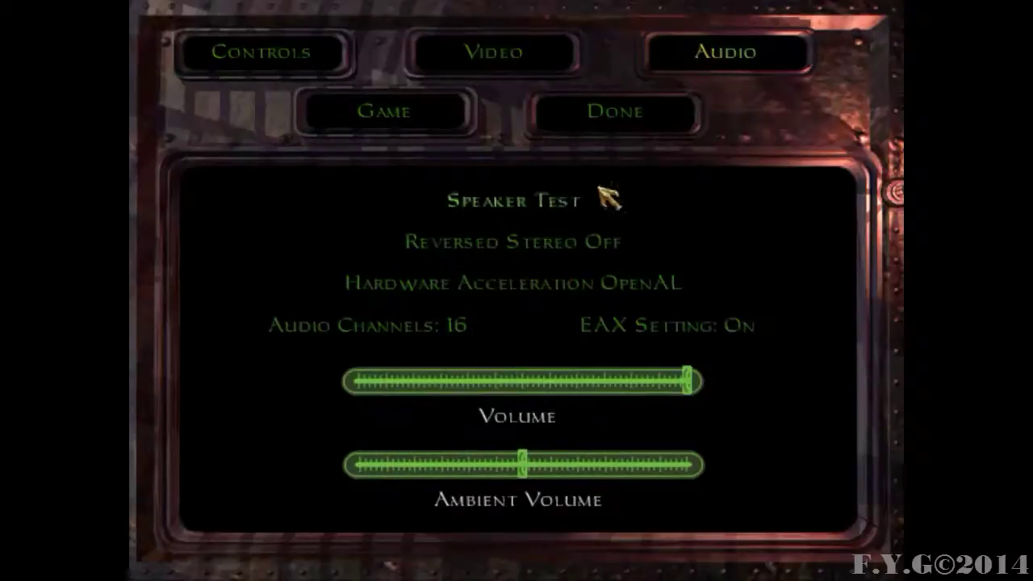
pyautogui.click(605, 115)
# Start a new game, play the mission with the starting gear, and walk along the streets to check the graphics.
pyautogui.click(584, 288)
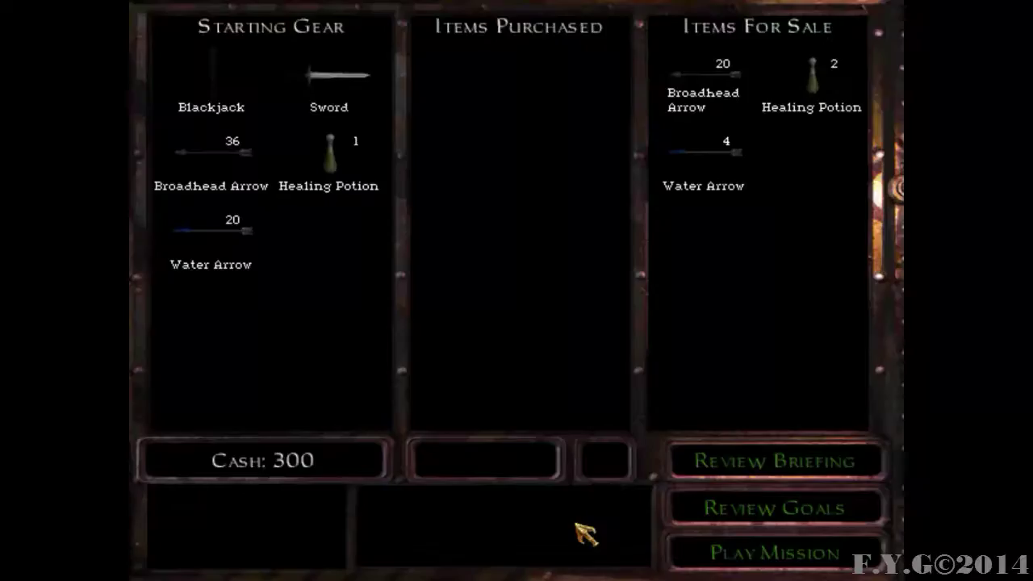
pyautogui.click(683, 550)
pyautogui.press('w')
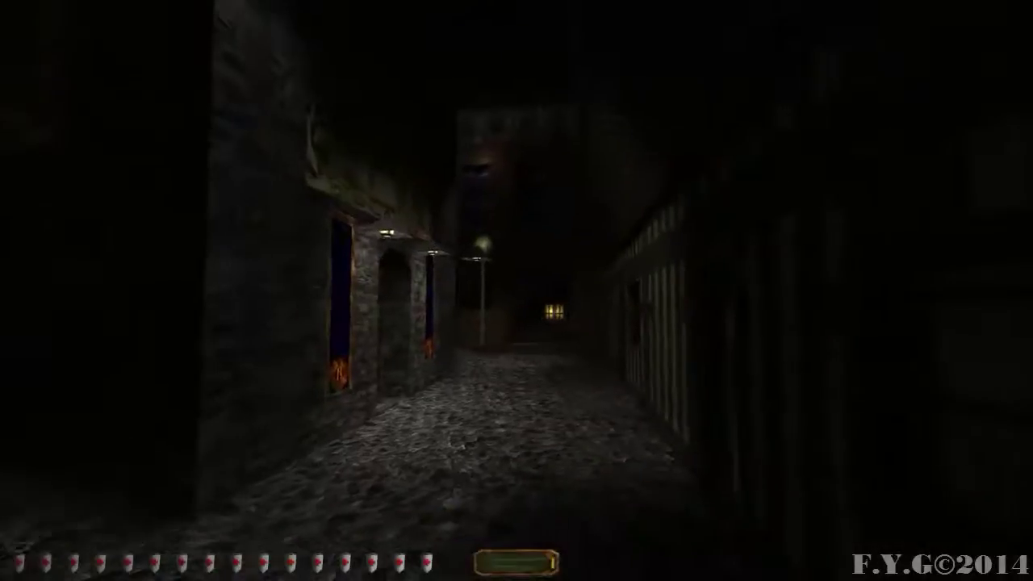
pyautogui.press('w')
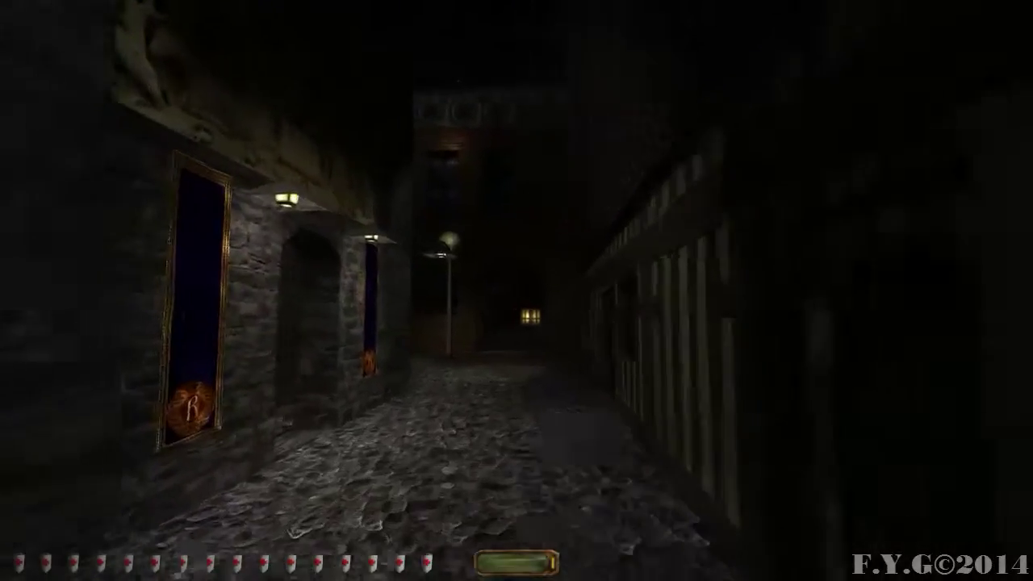
pyautogui.press('w')
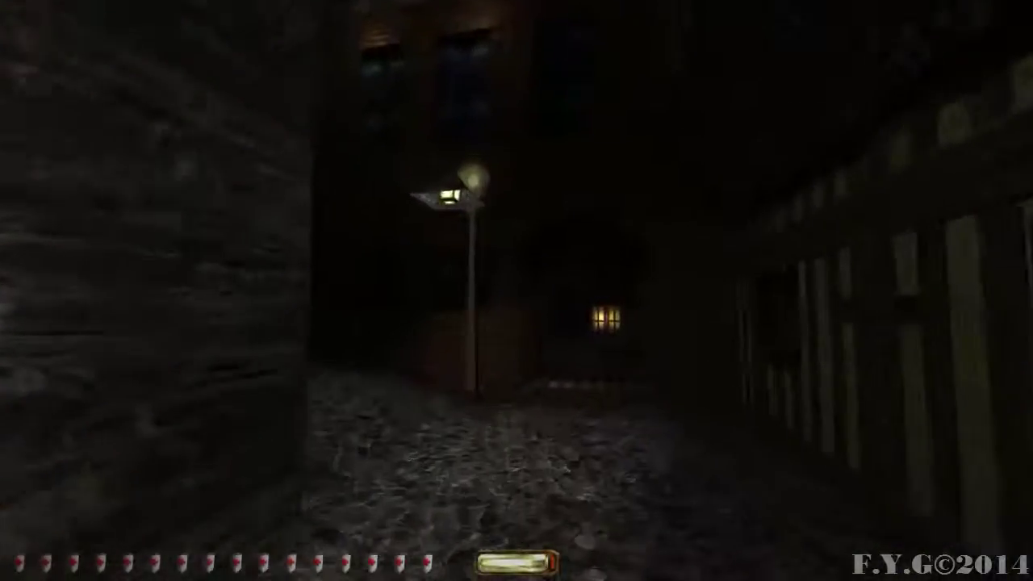
pyautogui.press('w')
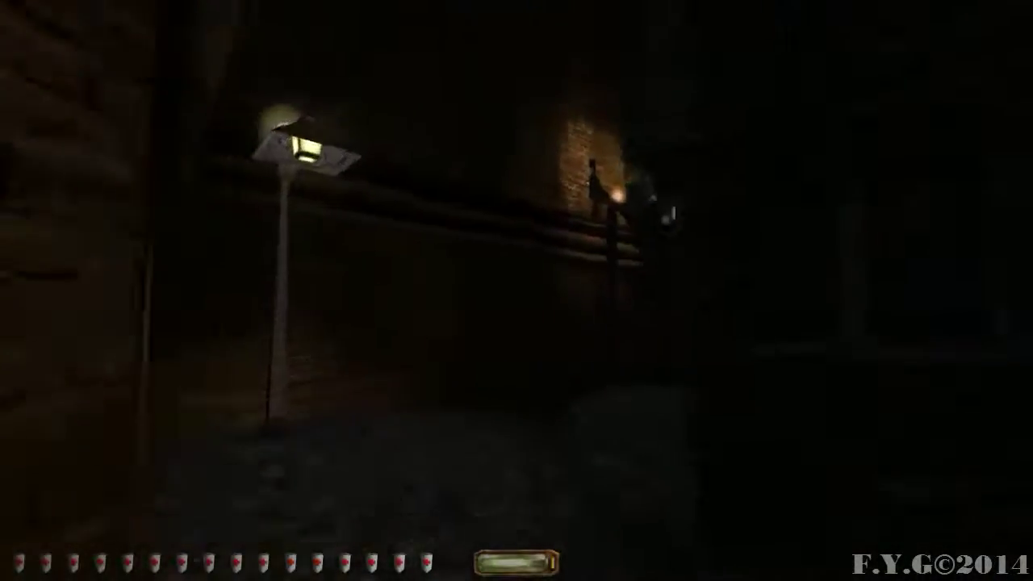
pyautogui.press('w')
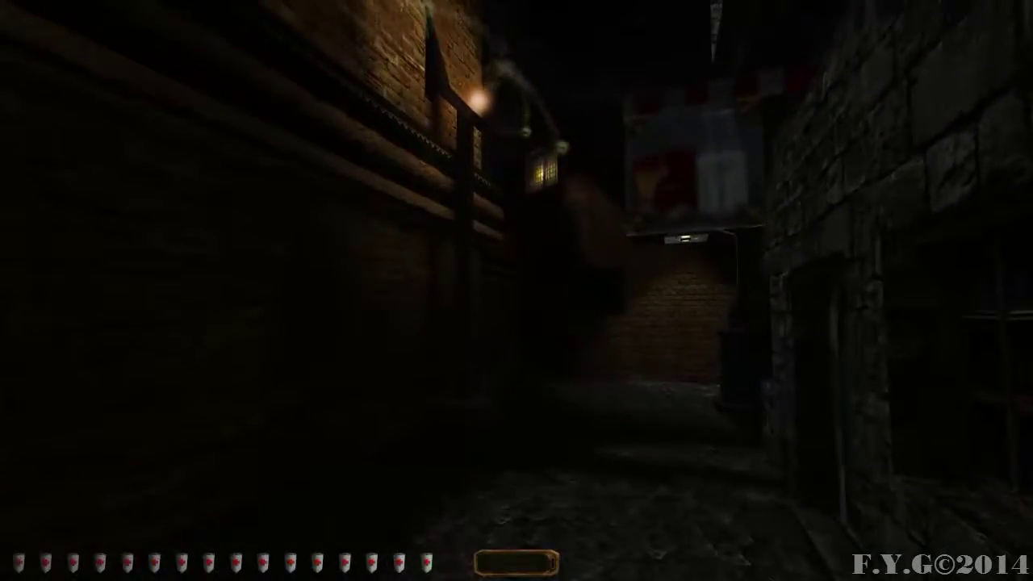
# Pause the mission, quit it, and exit the game to the desktop.
pyautogui.press('Escape')
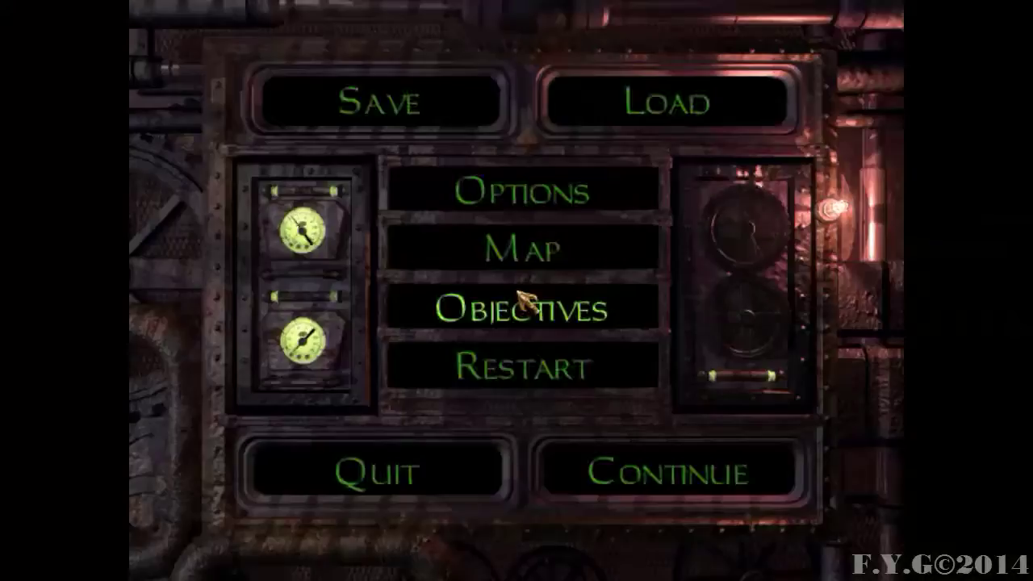
pyautogui.click(446, 456)
pyautogui.click(599, 521)
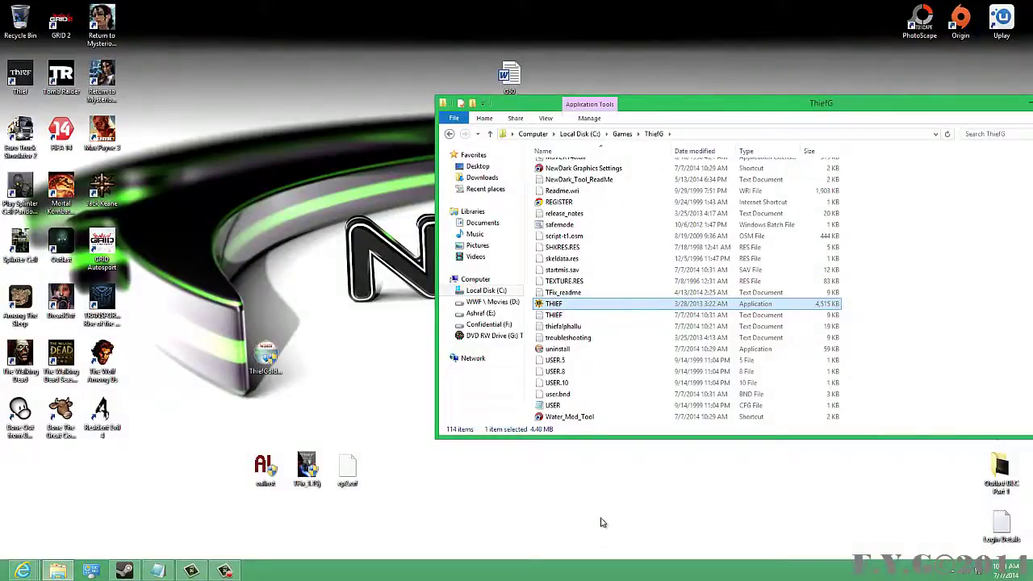
# Open NewDark Graphics Settings from the game folder, apply the Config 3: Full Color+Bloom preset, and acknowledge its message.
pyautogui.doubleClick(580, 169)
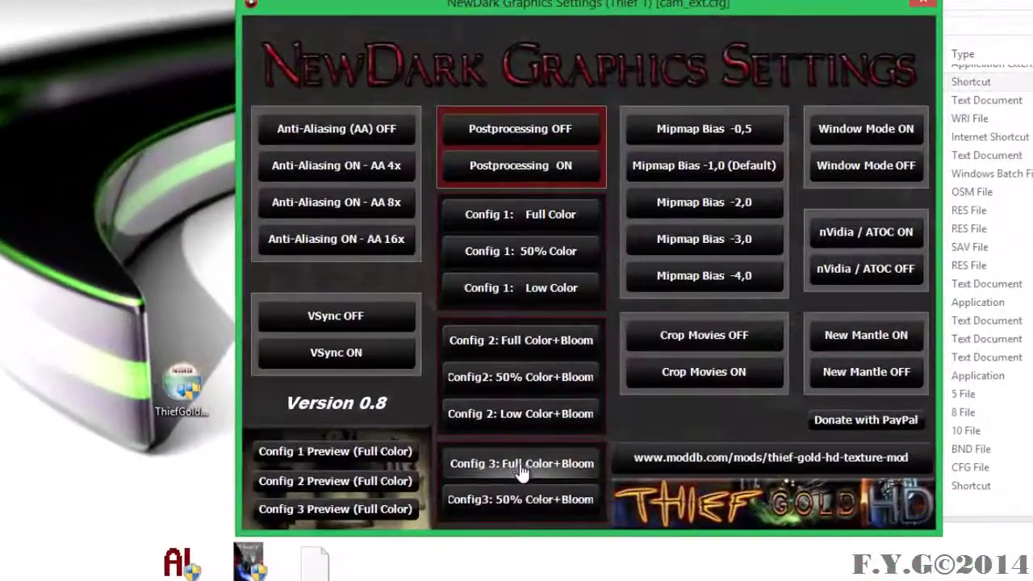
pyautogui.click(482, 411)
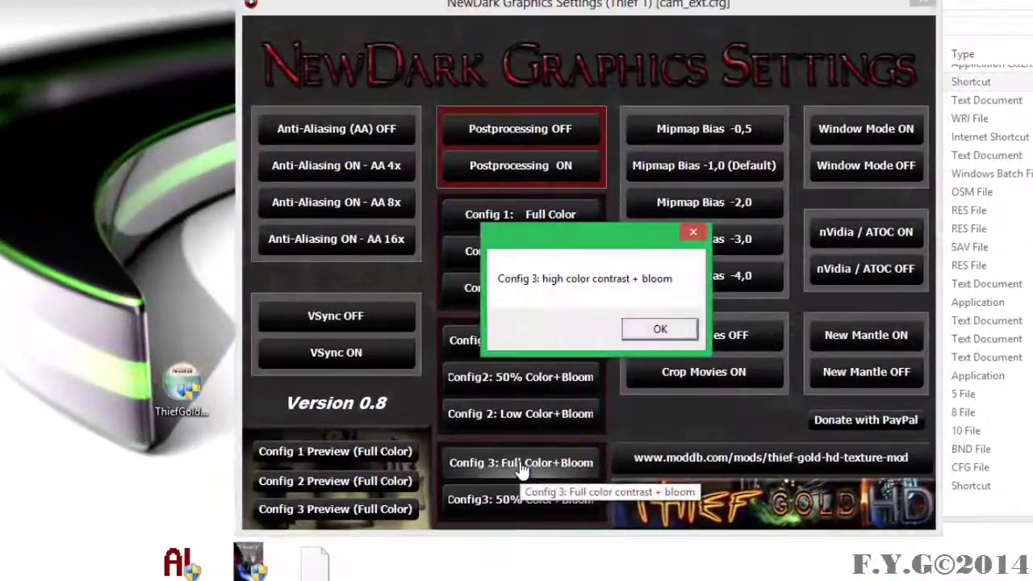
pyautogui.click(635, 341)
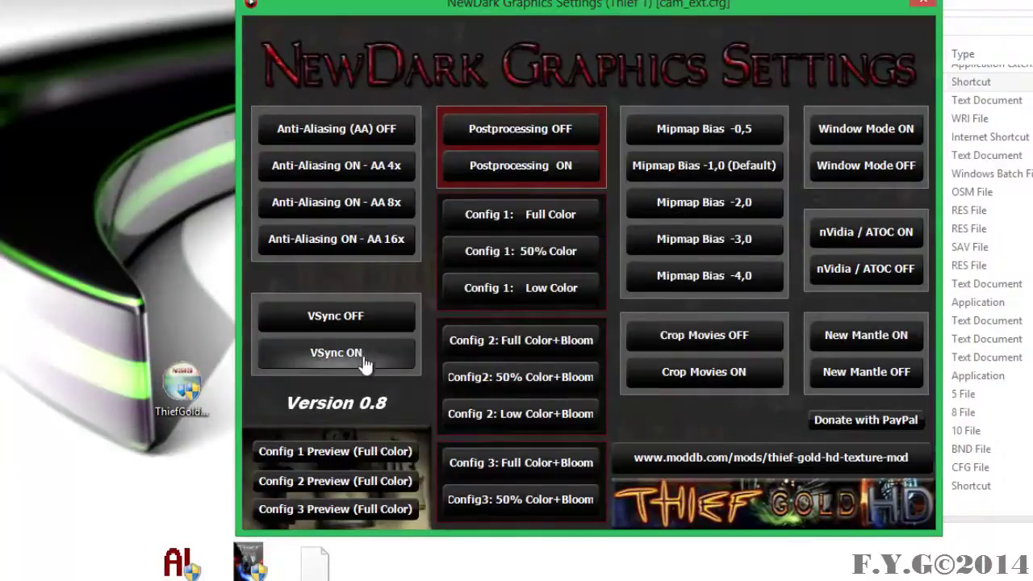
# Return to the ThiefG folder and launch Water_Mod_Tool.
pyautogui.click(985, 302)
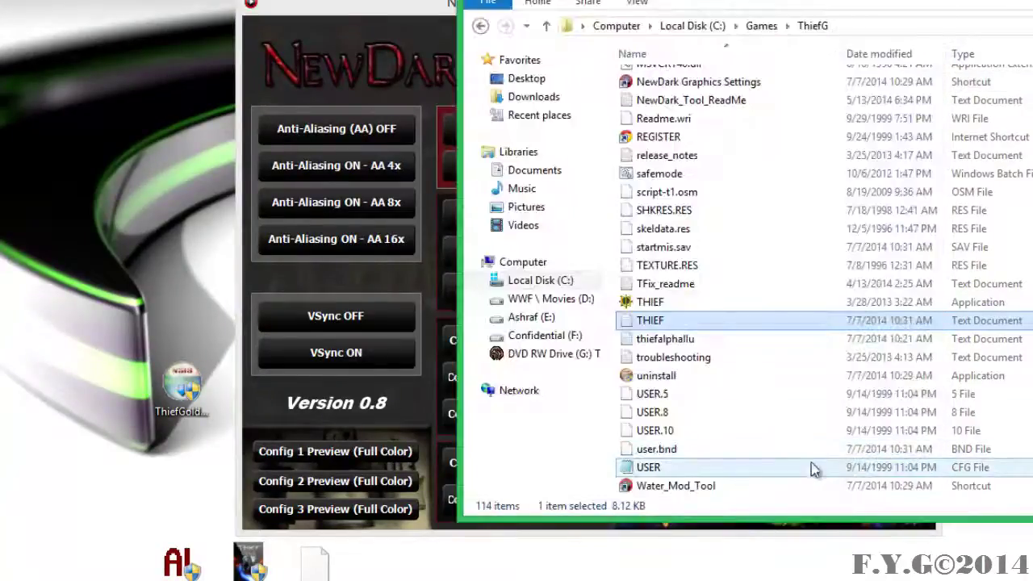
pyautogui.click(721, 486)
pyautogui.doubleClick(720, 486)
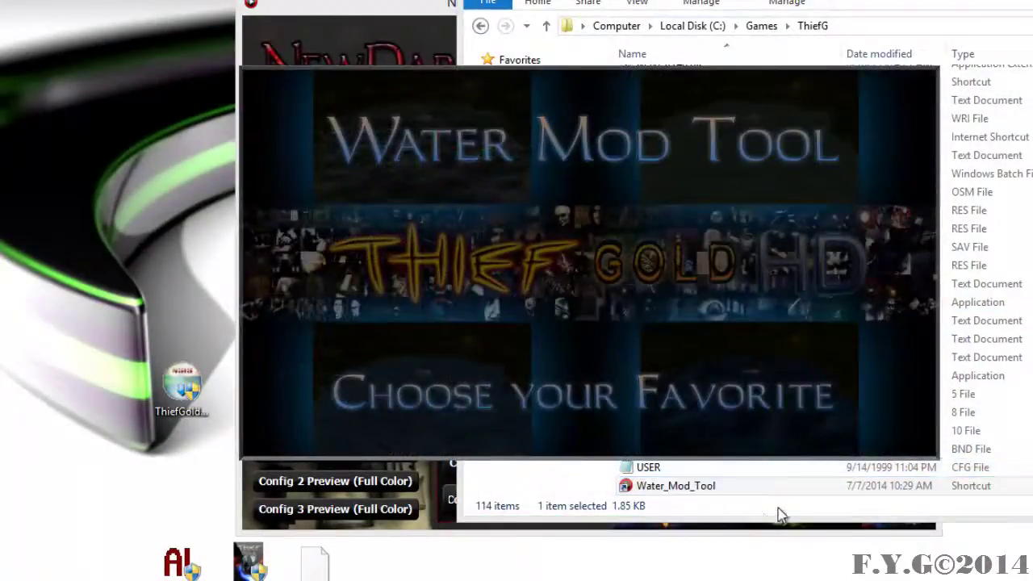